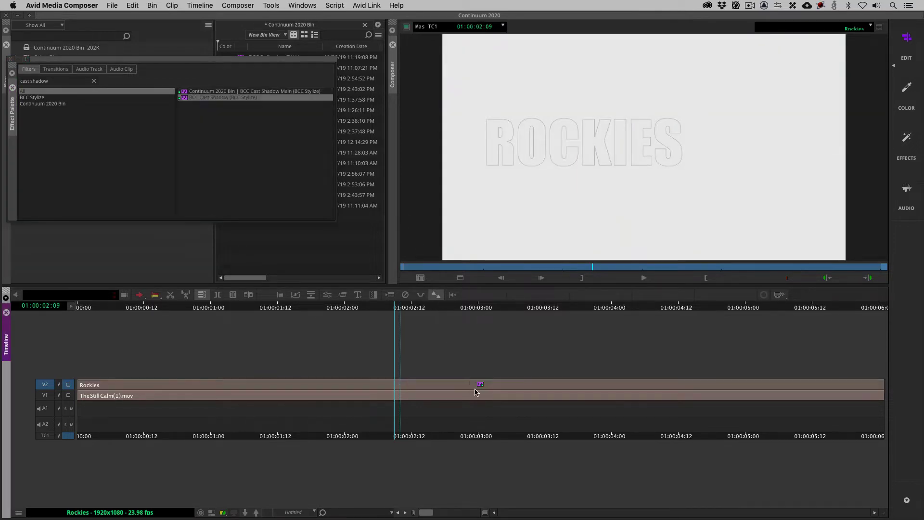
# Open the settings of the BCC Cast Shadow effect on the Rockies title and enable Apply to Title-Matte
pyautogui.click(475, 386)
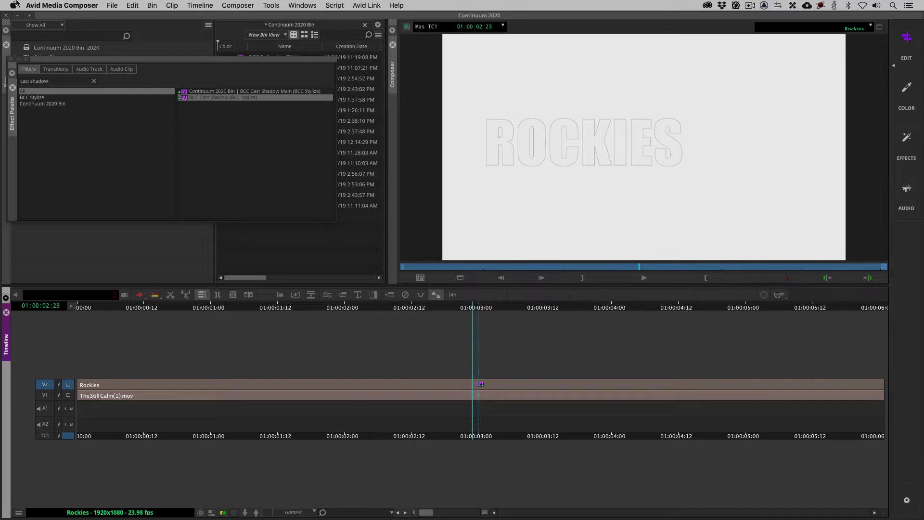
pyautogui.click(10, 58)
pyautogui.click(327, 295)
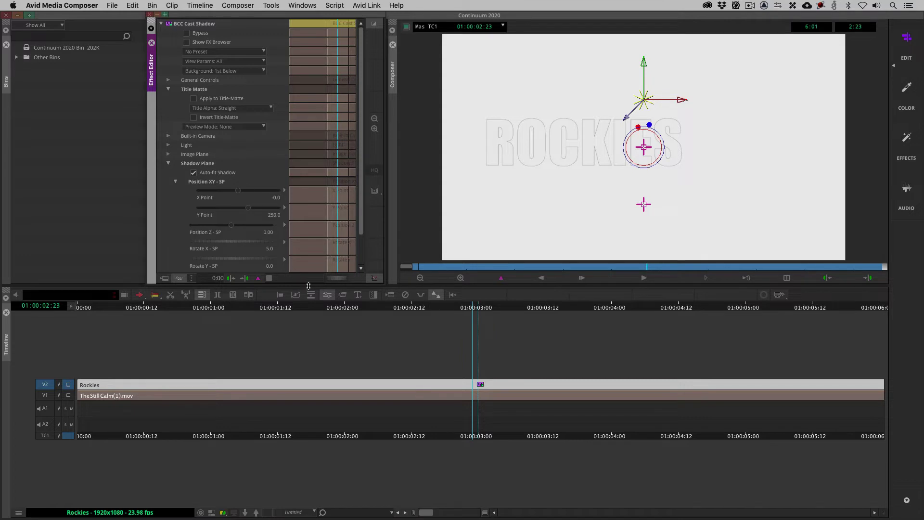
pyautogui.click(194, 98)
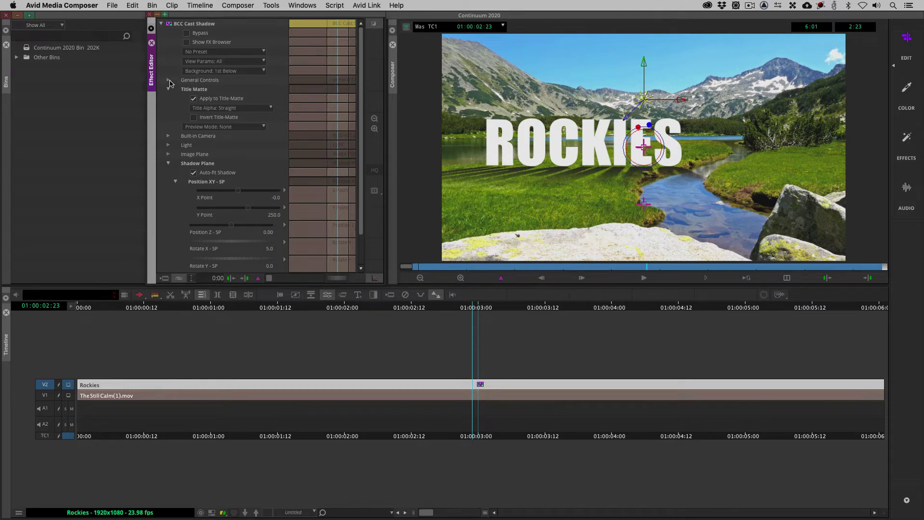
# Look through the Cast Shadow presets in the FX Browser and close it without applying one
pyautogui.click(199, 43)
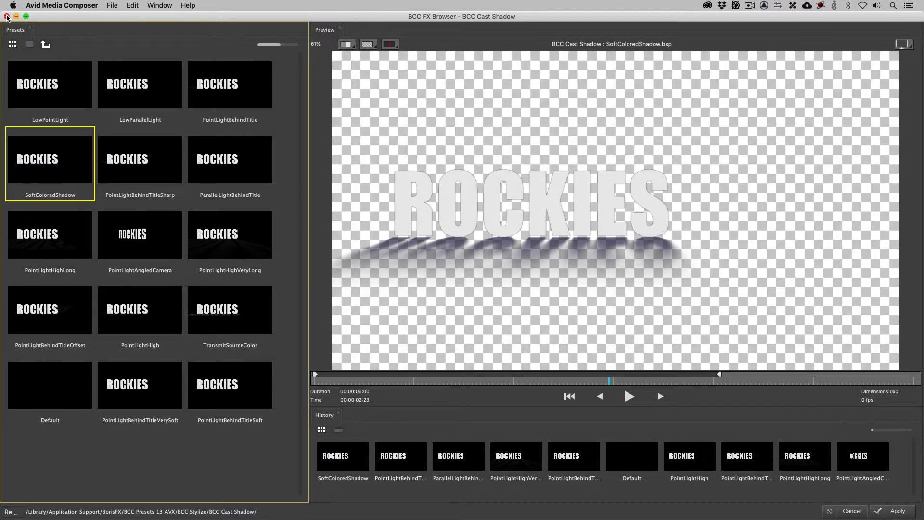
pyautogui.click(6, 17)
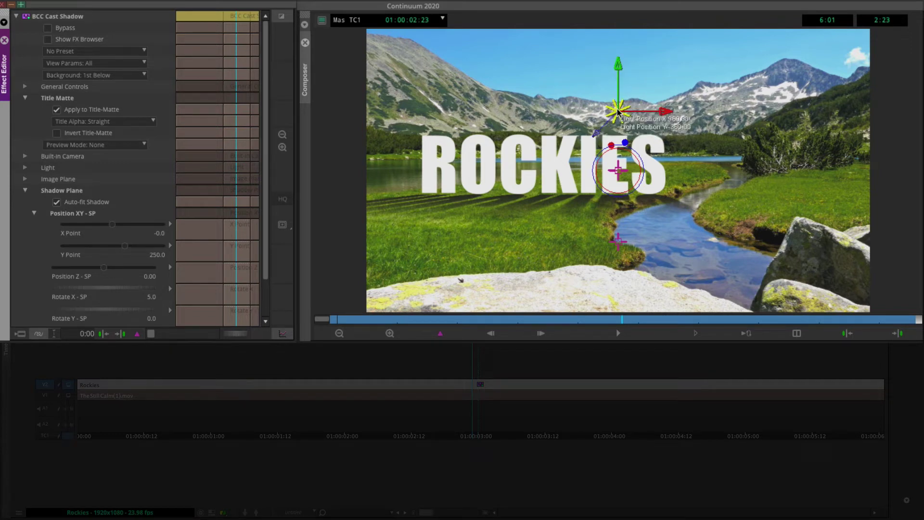
# Try moving the light down, sideways and along its depth axis in the viewer, and restore its default position
pyautogui.moveTo(616, 63); pyautogui.dragTo(620, 82)
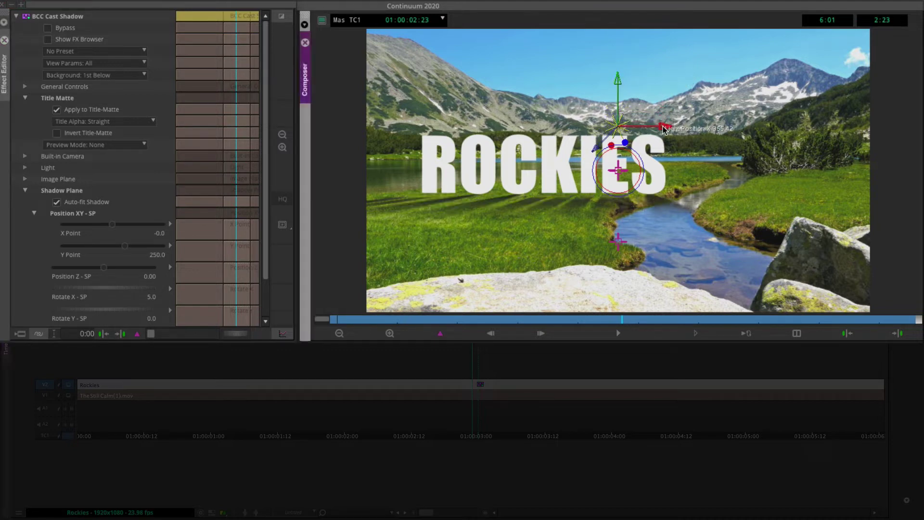
pyautogui.moveTo(668, 126); pyautogui.dragTo(689, 128)
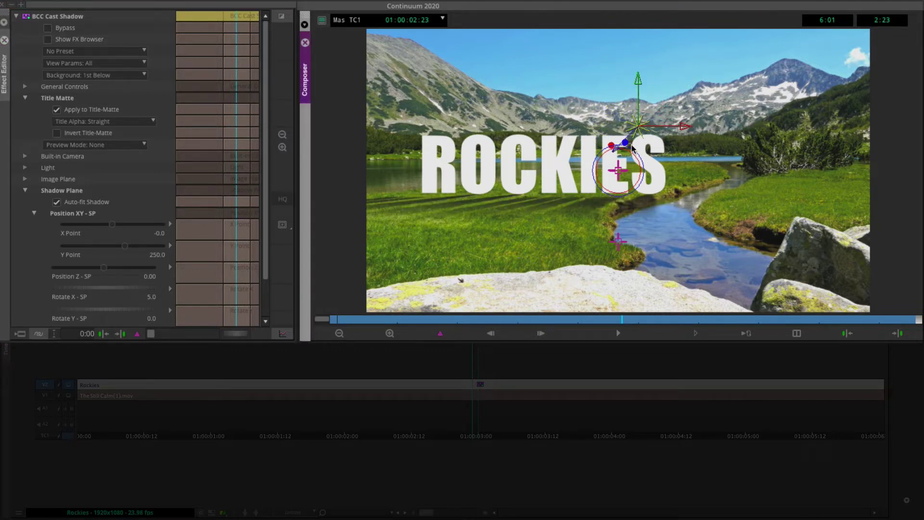
pyautogui.moveTo(614, 150); pyautogui.dragTo(627, 132)
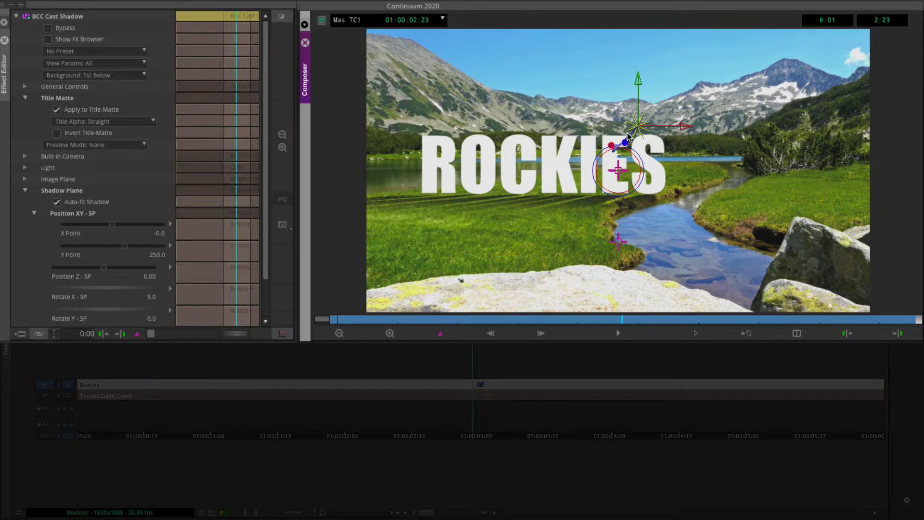
pyautogui.moveTo(628, 137)
pyautogui.mouseDown()
pyautogui.moveTo(598, 165)
pyautogui.moveTo(617, 149)
pyautogui.mouseUp()
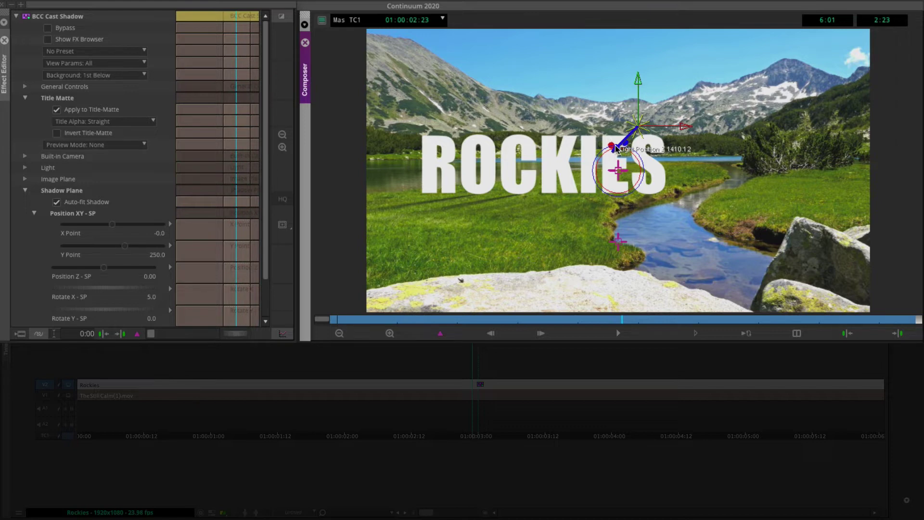
pyautogui.moveTo(616, 148); pyautogui.dragTo(616, 148)
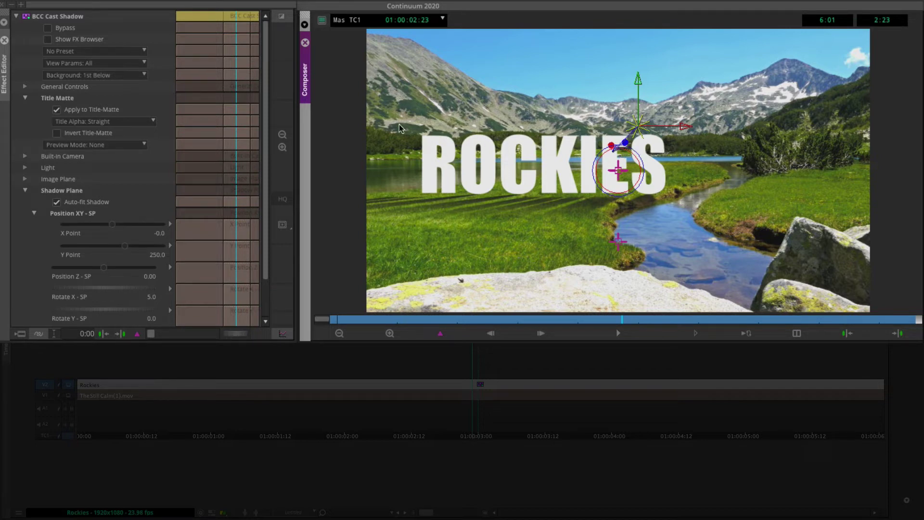
pyautogui.click(99, 52)
pyautogui.click(97, 77)
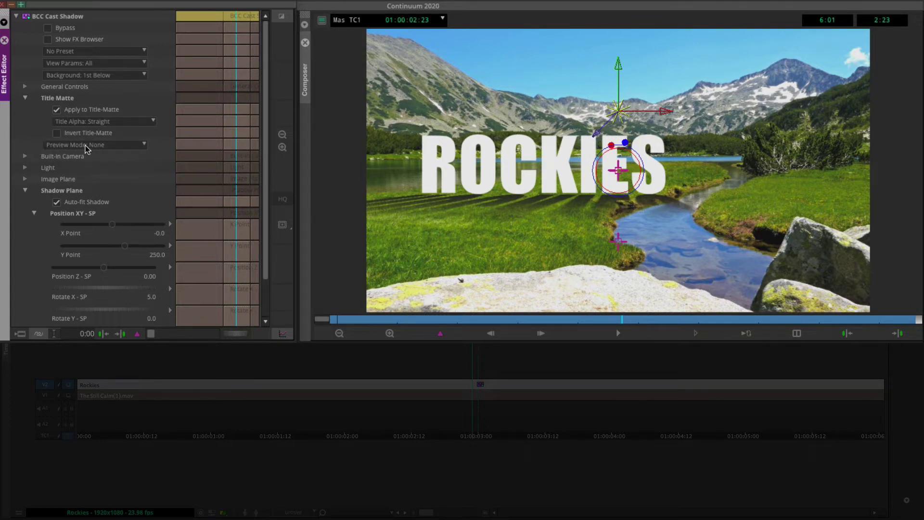
# Preview the shadow plane in Grid Only and Shadow & Grid modes, and return Preview Mode to None
pyautogui.click(107, 145)
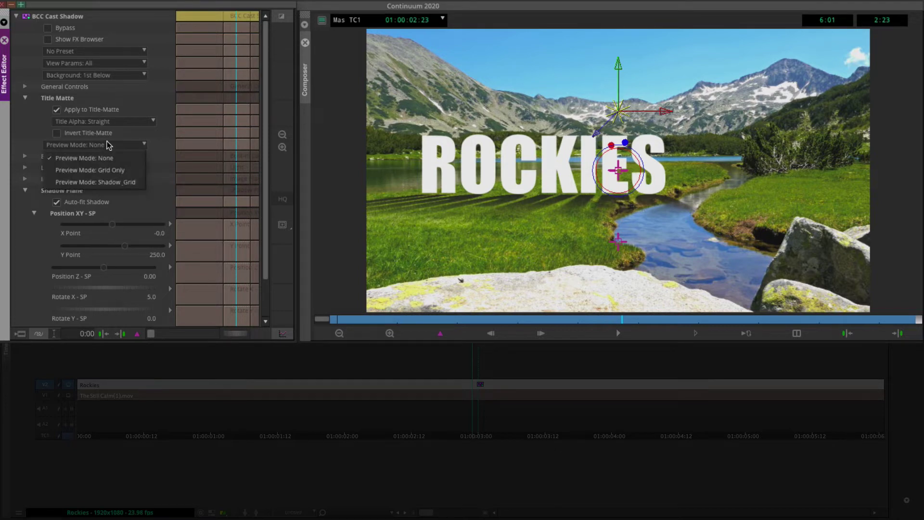
pyautogui.click(103, 168)
pyautogui.click(102, 144)
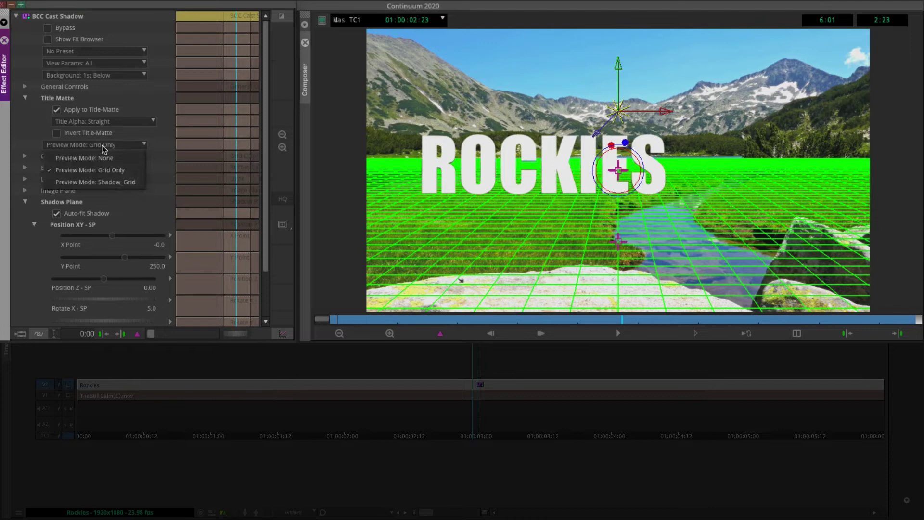
pyautogui.click(96, 181)
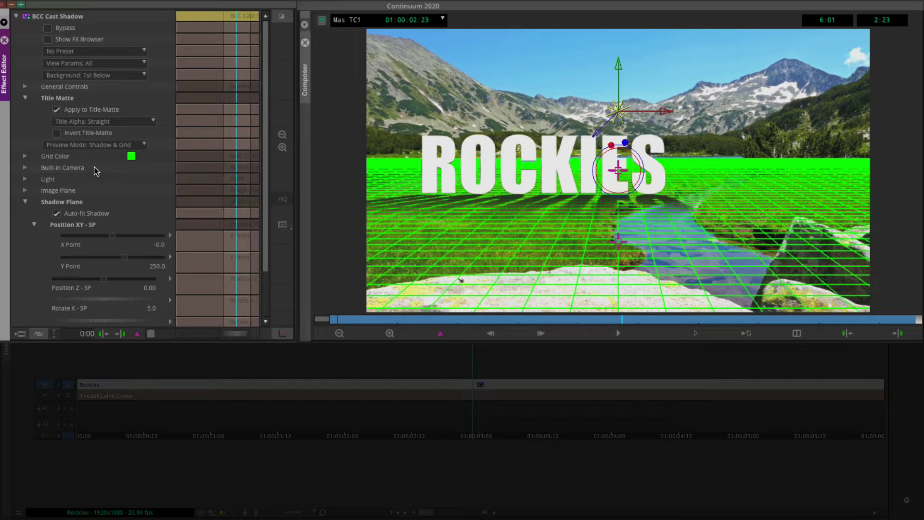
pyautogui.click(92, 148)
pyautogui.click(88, 155)
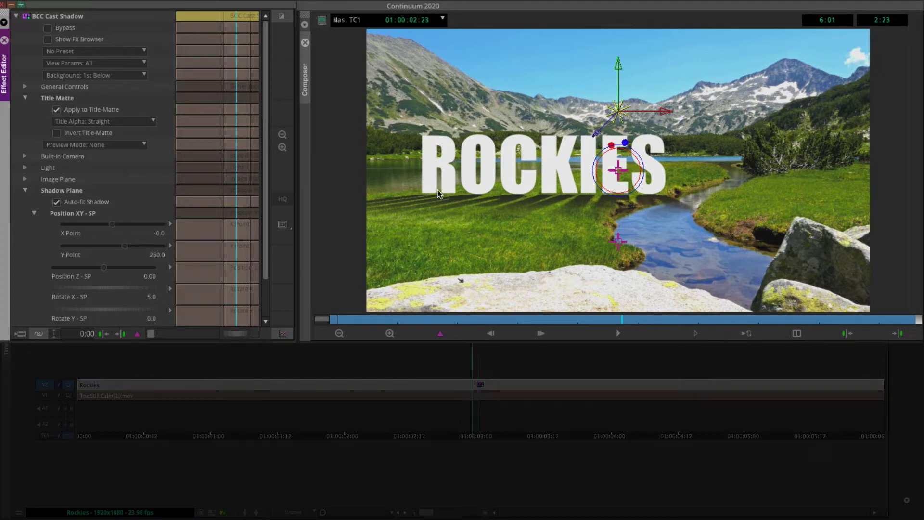
# Turn off Auto-fit Shadow and move the shadow plane to a Y Point of 126.5 using the Grid Only preview
pyautogui.click(85, 203)
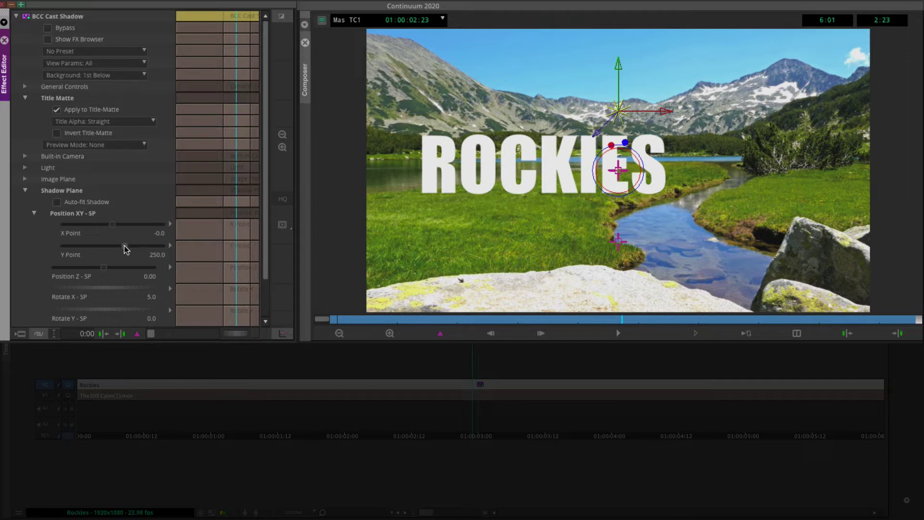
pyautogui.moveTo(124, 246); pyautogui.dragTo(117, 239)
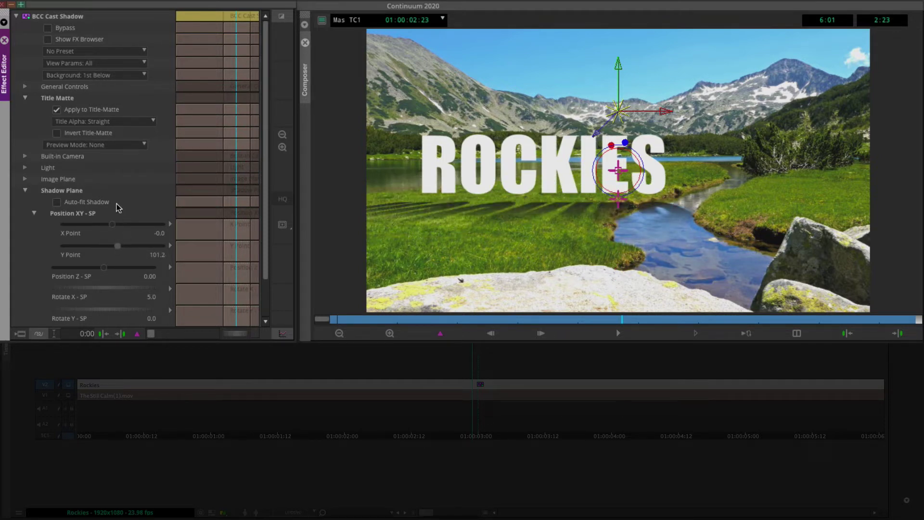
pyautogui.click(94, 144)
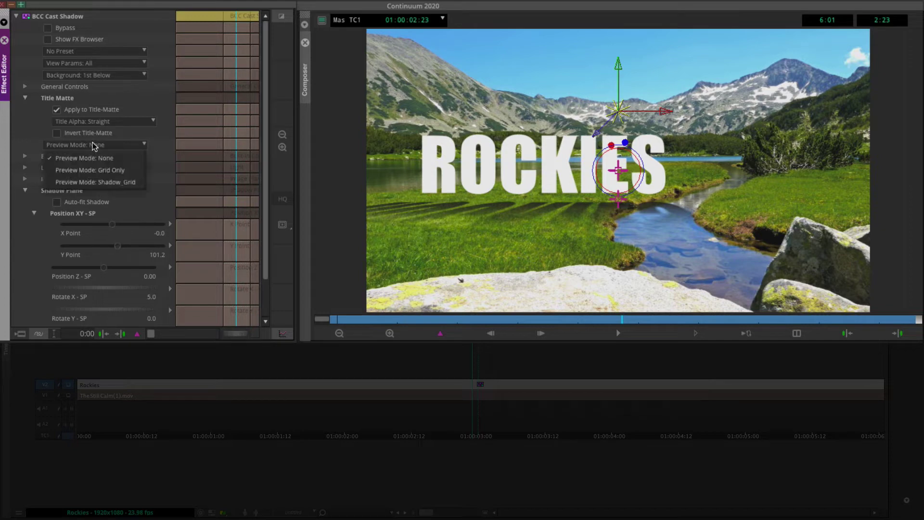
pyautogui.click(91, 168)
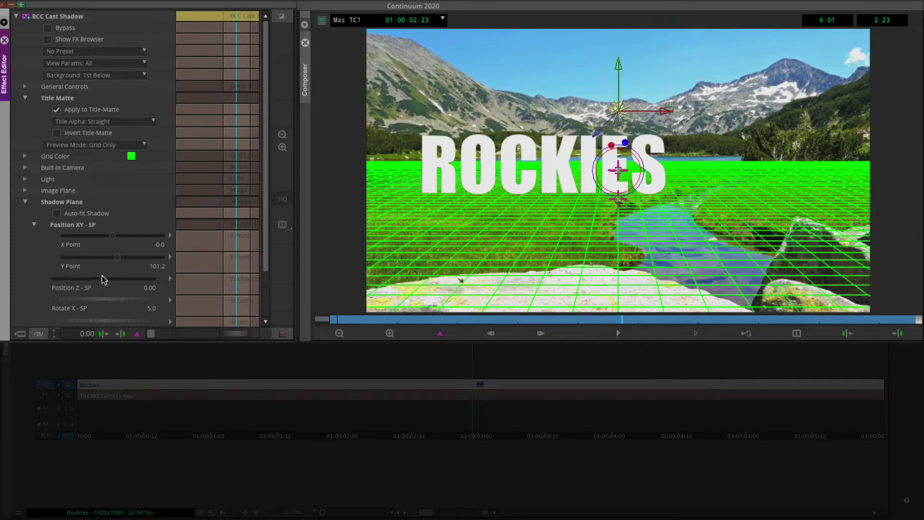
pyautogui.moveTo(118, 259); pyautogui.dragTo(119, 260)
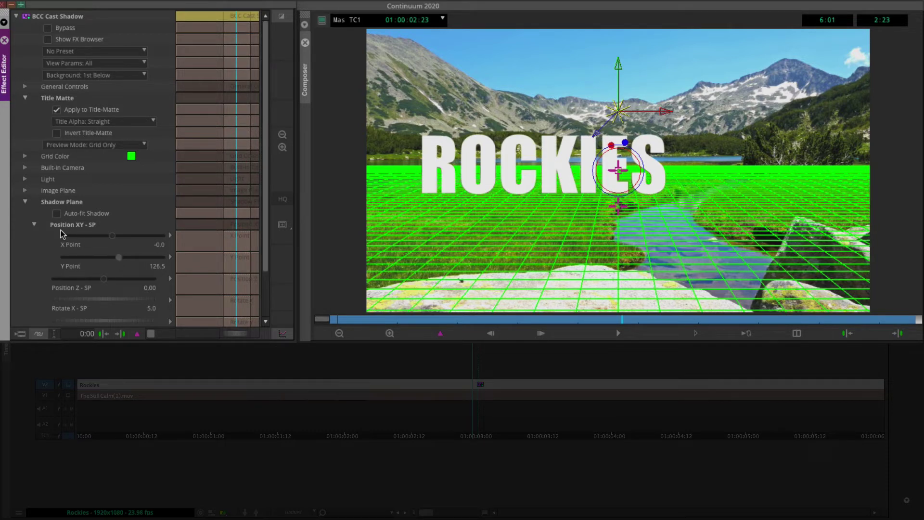
# Turn Auto-fit Shadow back on and set Preview Mode to None
pyautogui.click(57, 213)
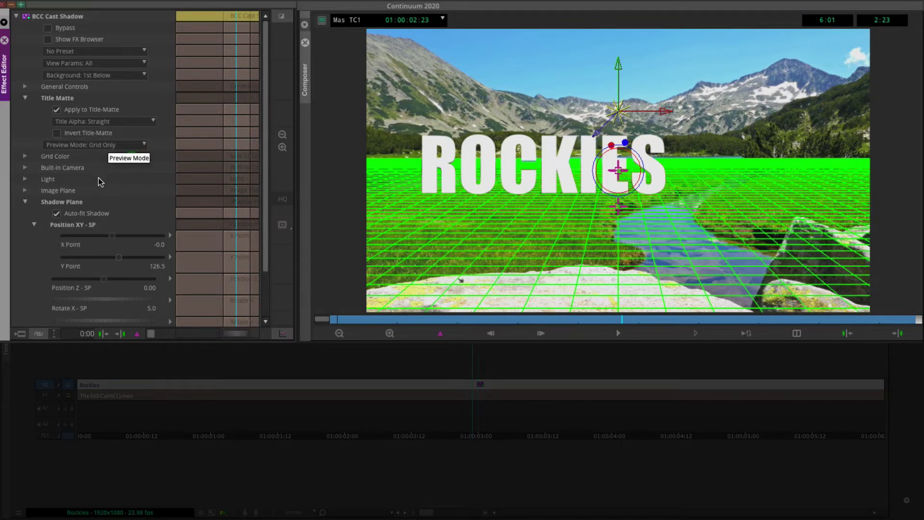
pyautogui.click(110, 145)
pyautogui.click(82, 158)
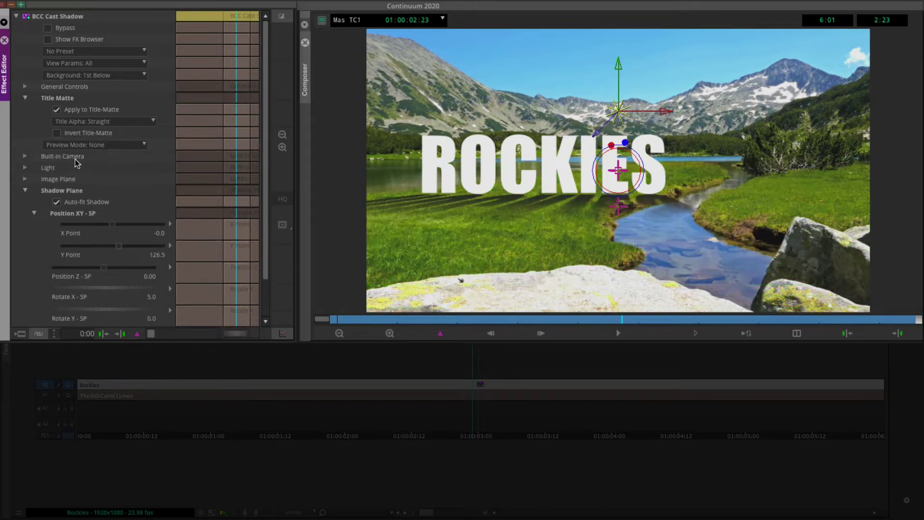
# Change the light's type to Parallel
pyautogui.click(25, 167)
pyautogui.click(84, 212)
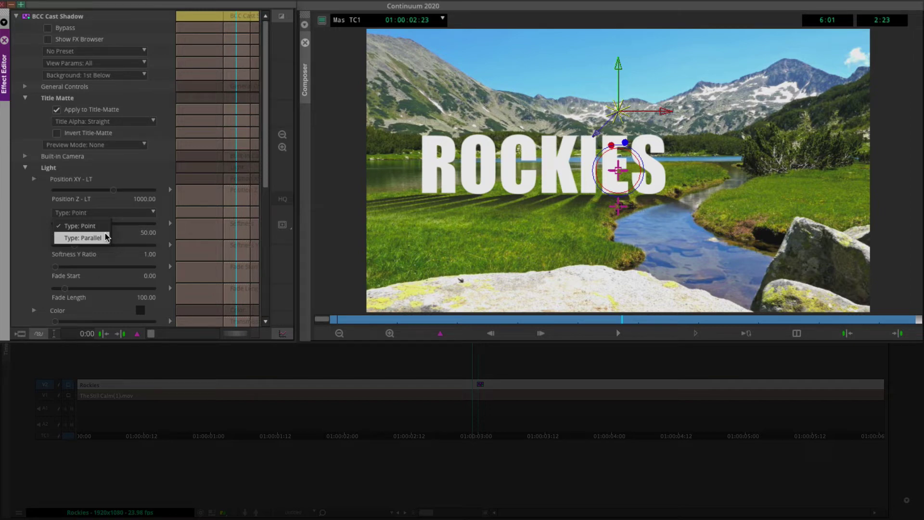
pyautogui.click(83, 238)
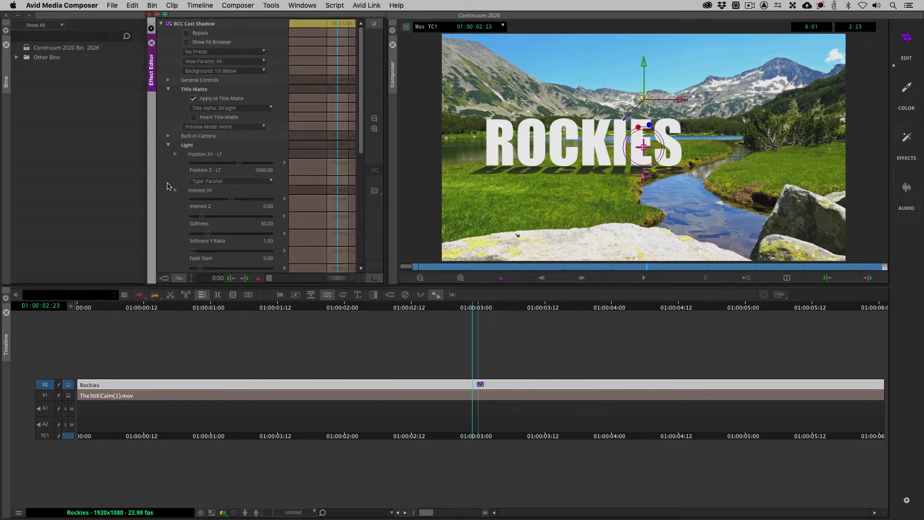
# Turn off Auto-fit Shadow for the shadow plane of the parallel light's shadow
pyautogui.scroll(-5, 168, 186)
pyautogui.scroll(-2, 169, 186)
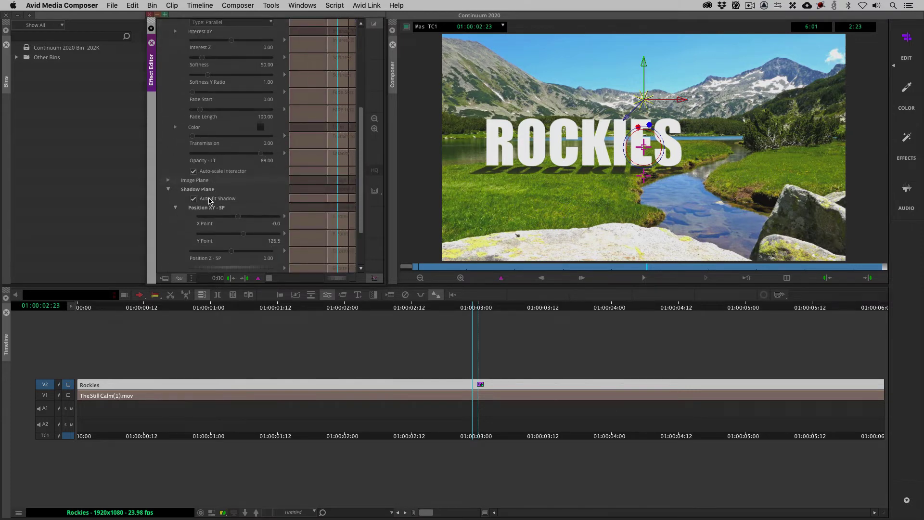
pyautogui.click(208, 200)
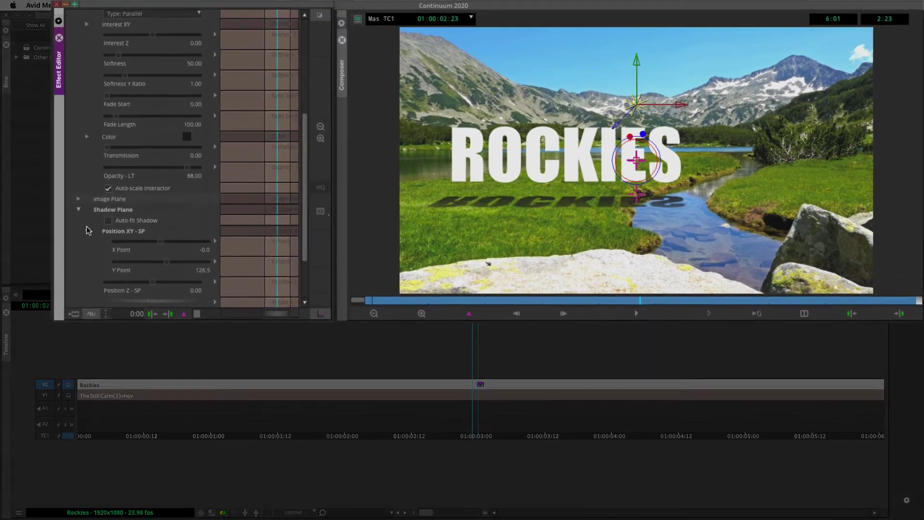
# Show the Shadow & Grid preview and lower the shadow plane to a Y Point of 151.7
pyautogui.scroll(5, 174, 214)
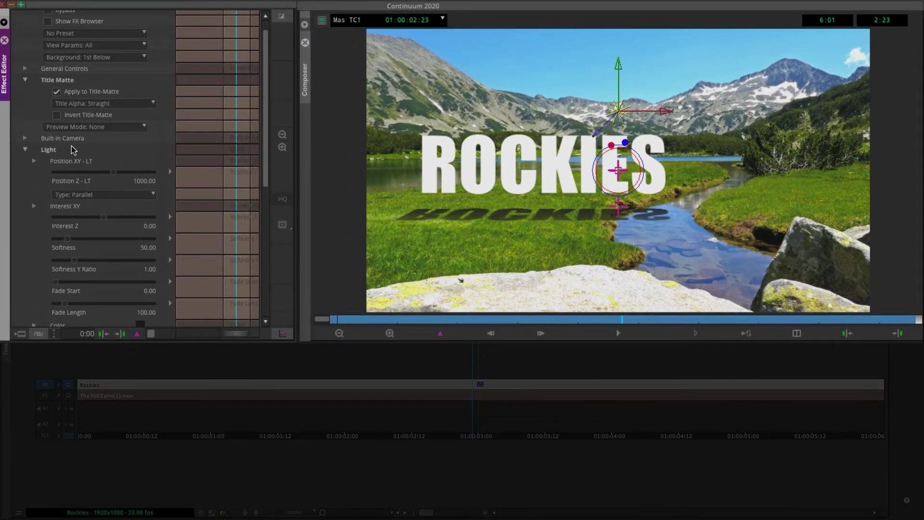
pyautogui.click(77, 126)
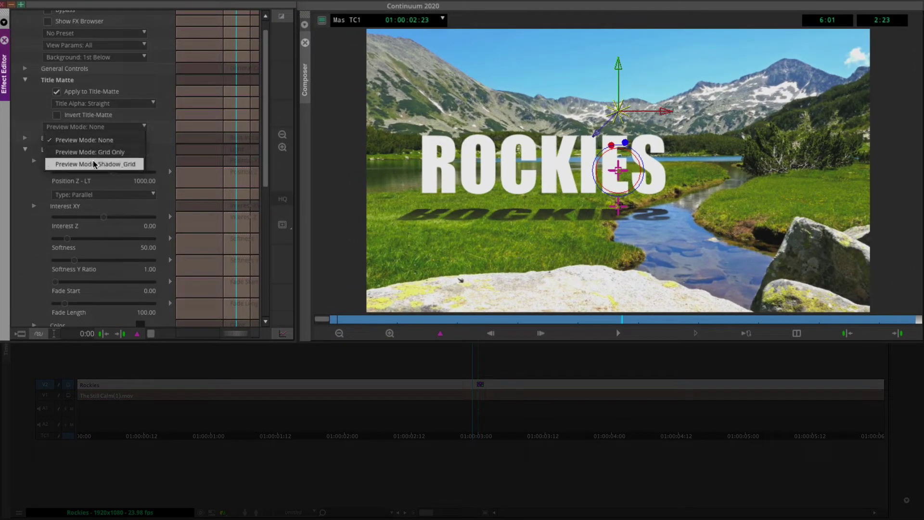
pyautogui.click(110, 164)
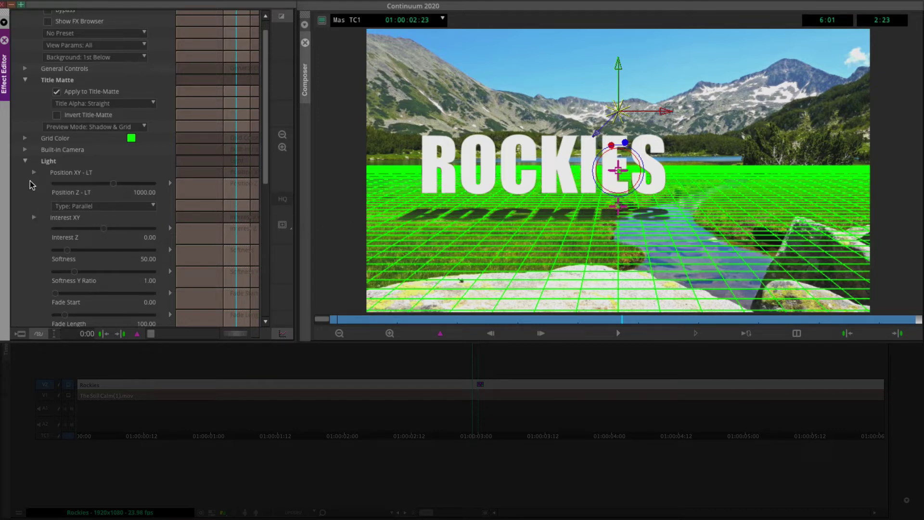
pyautogui.click(25, 161)
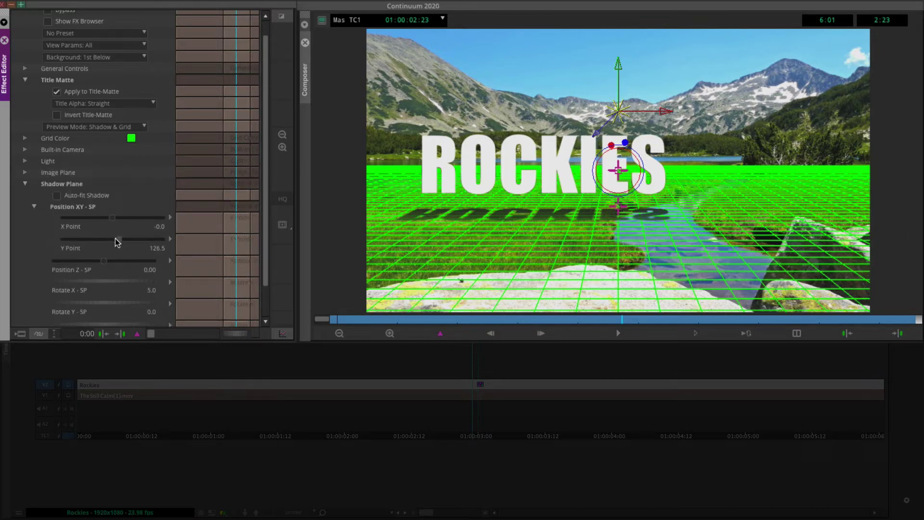
pyautogui.moveTo(117, 241); pyautogui.dragTo(118, 241)
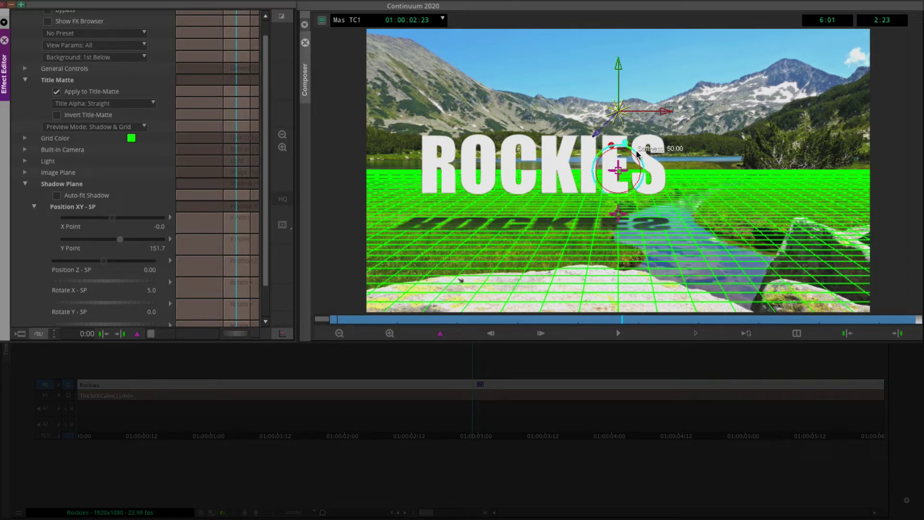
# Soften the shadow by enlarging the blue Softness ring and the inner red ring in the viewer, and return Preview Mode to None
pyautogui.moveTo(636, 153); pyautogui.dragTo(683, 132)
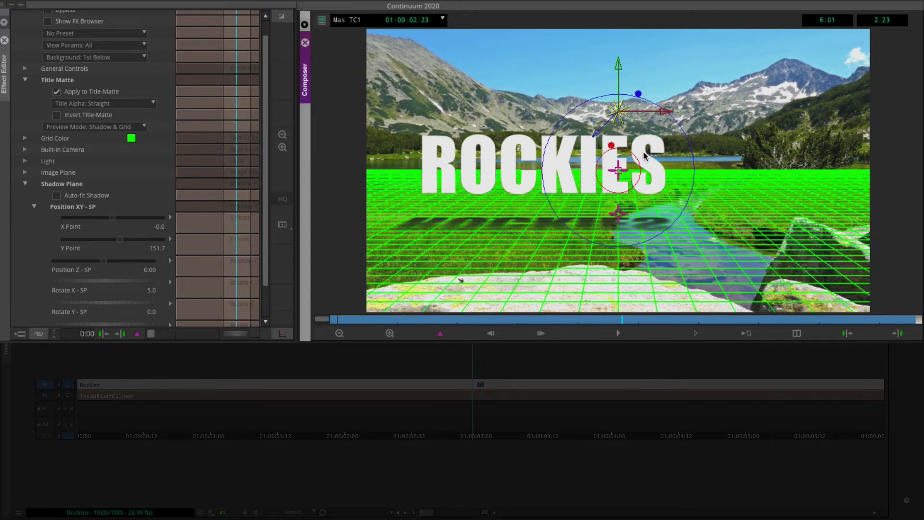
pyautogui.moveTo(636, 160); pyautogui.dragTo(681, 121)
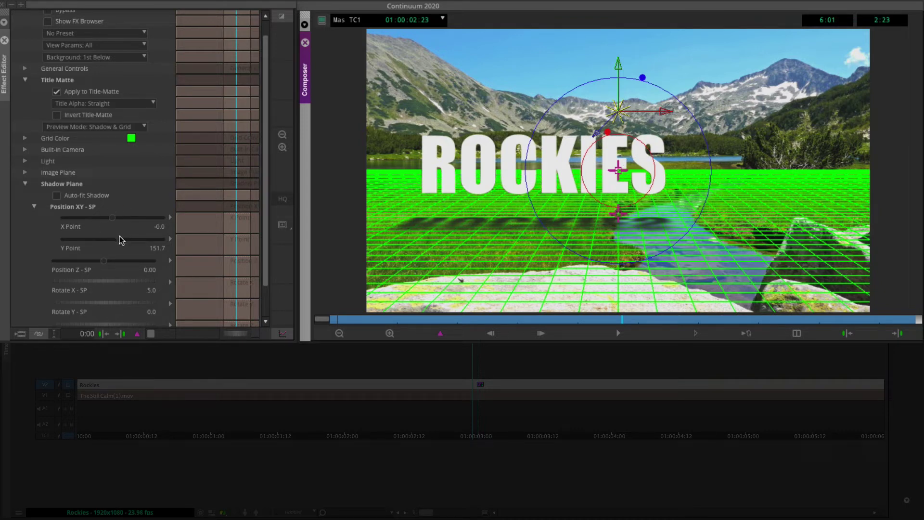
pyautogui.click(95, 128)
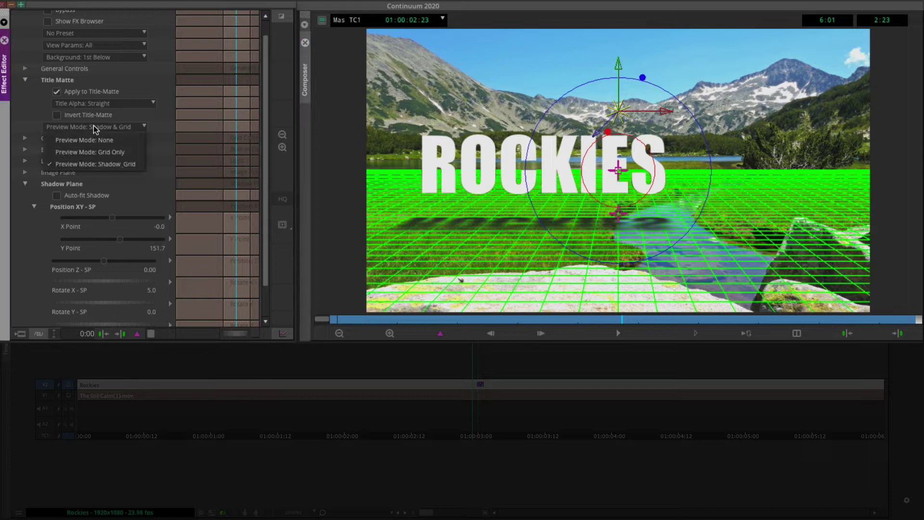
pyautogui.click(75, 142)
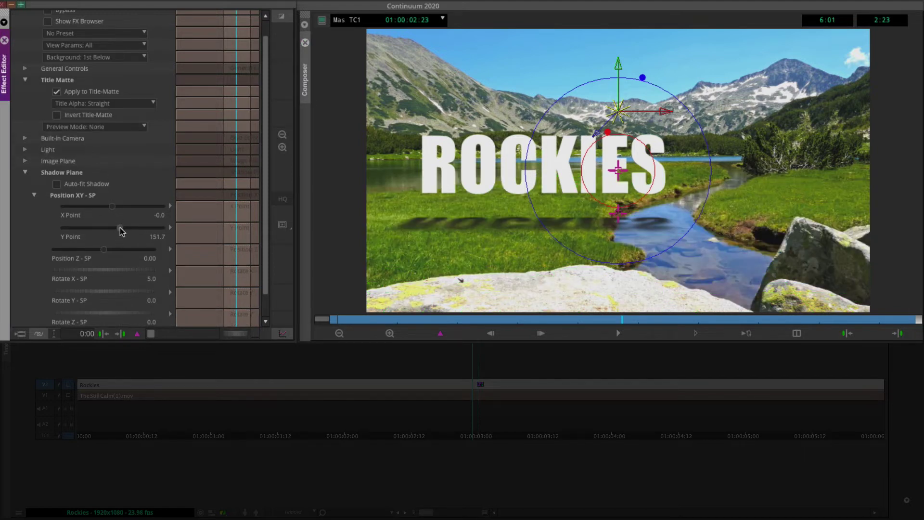
# Set the shadow plane's Y Point to 177.0 and close the Cast Shadow effect's settings
pyautogui.moveTo(119, 226); pyautogui.dragTo(119, 232)
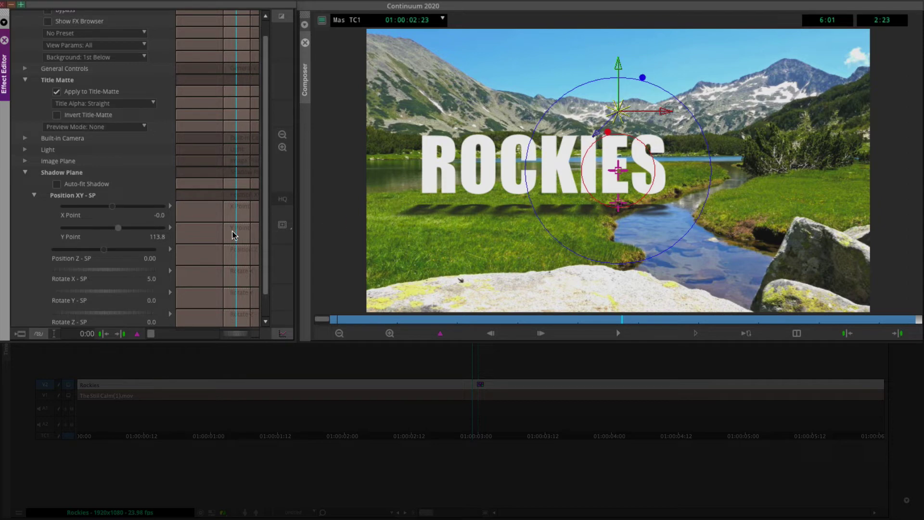
pyautogui.moveTo(119, 227); pyautogui.dragTo(121, 227)
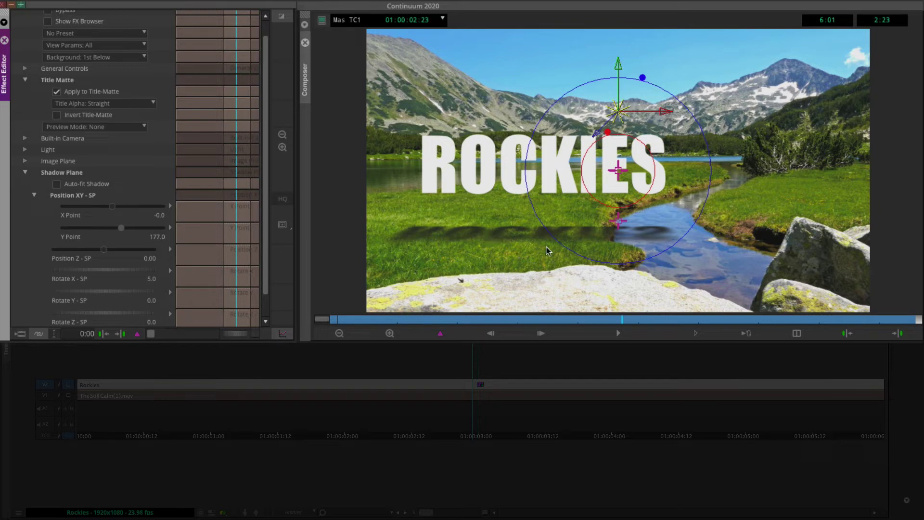
pyautogui.click(2, 5)
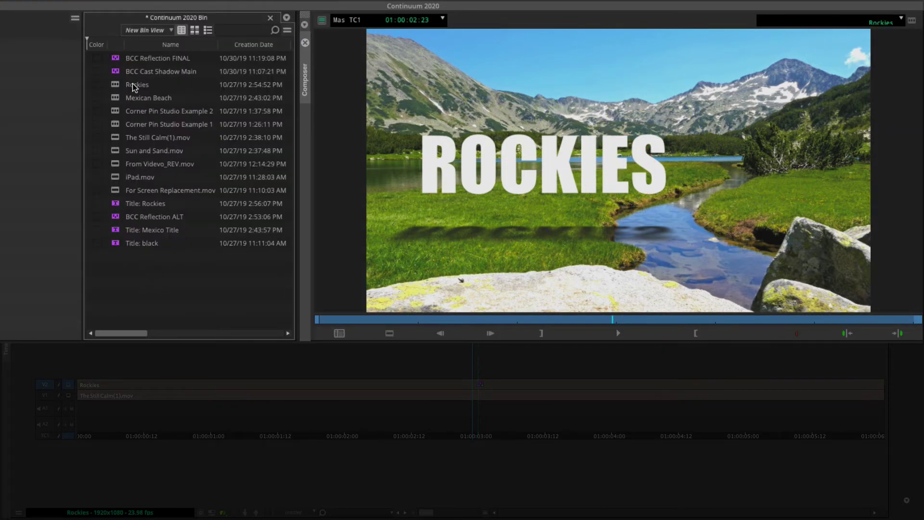
# Open the Mexican Beach sequence and scrub through it, briefly soloing V1, to check the background footage's movement behind the title
pyautogui.doubleClick(117, 96)
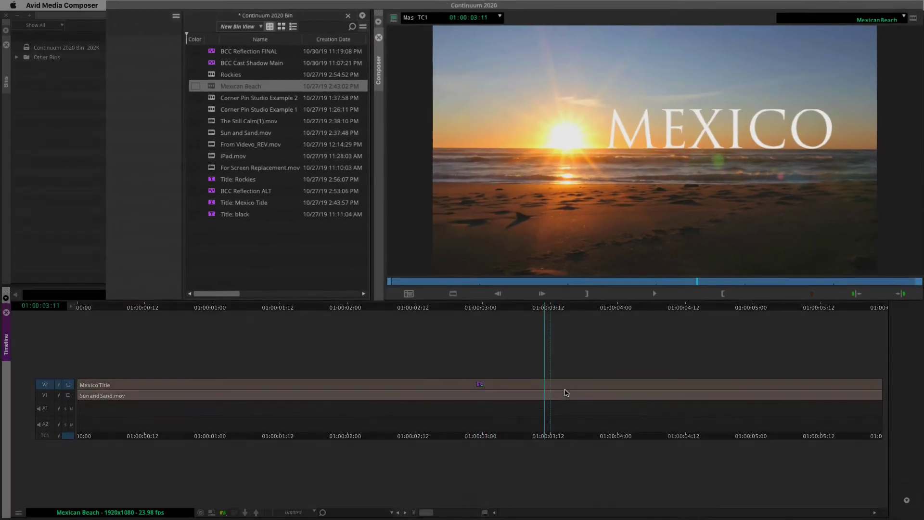
pyautogui.moveTo(565, 392); pyautogui.dragTo(31, 258)
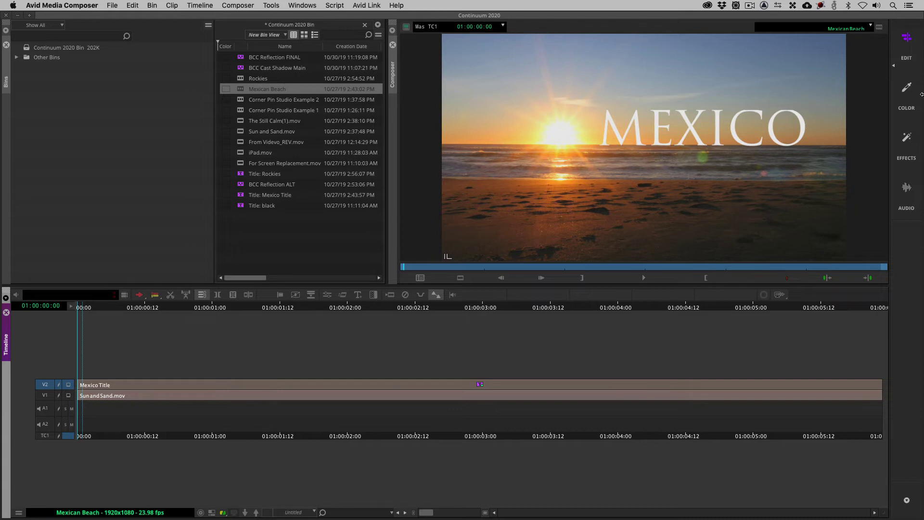
pyautogui.moveTo(289, 387); pyautogui.dragTo(95, 369)
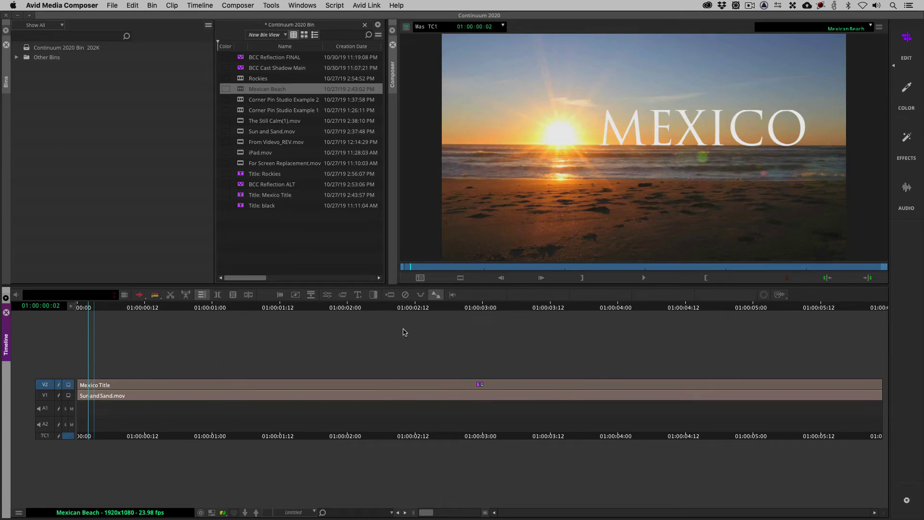
pyautogui.moveTo(238, 392); pyautogui.dragTo(652, 383)
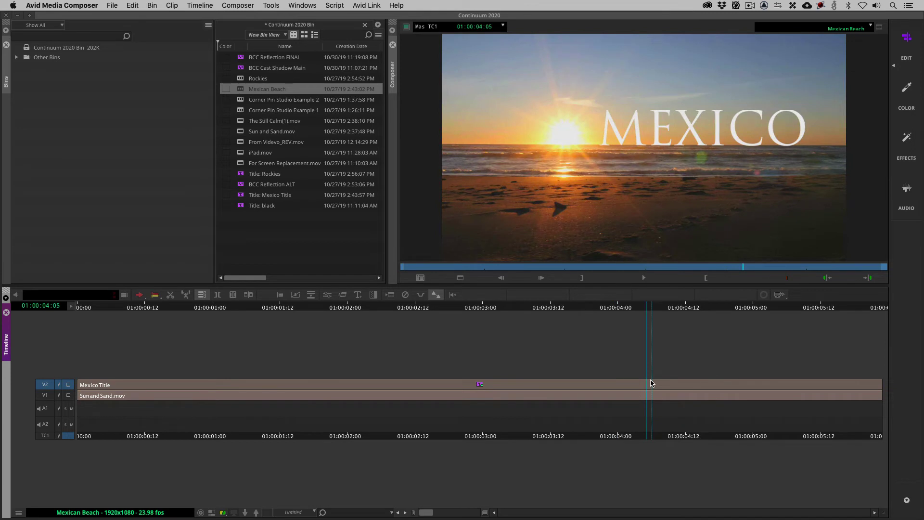
pyautogui.click(68, 396)
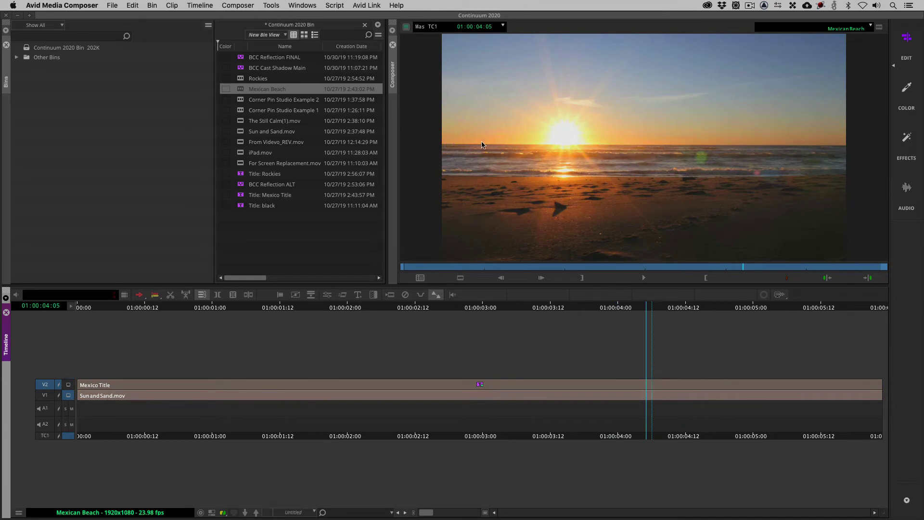
pyautogui.moveTo(121, 398); pyautogui.dragTo(46, 400)
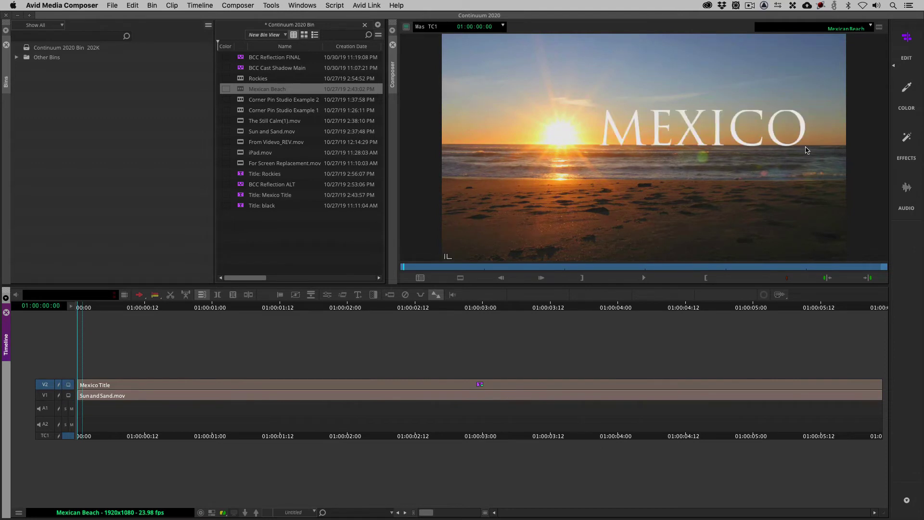
pyautogui.moveTo(304, 366); pyautogui.dragTo(272, 385)
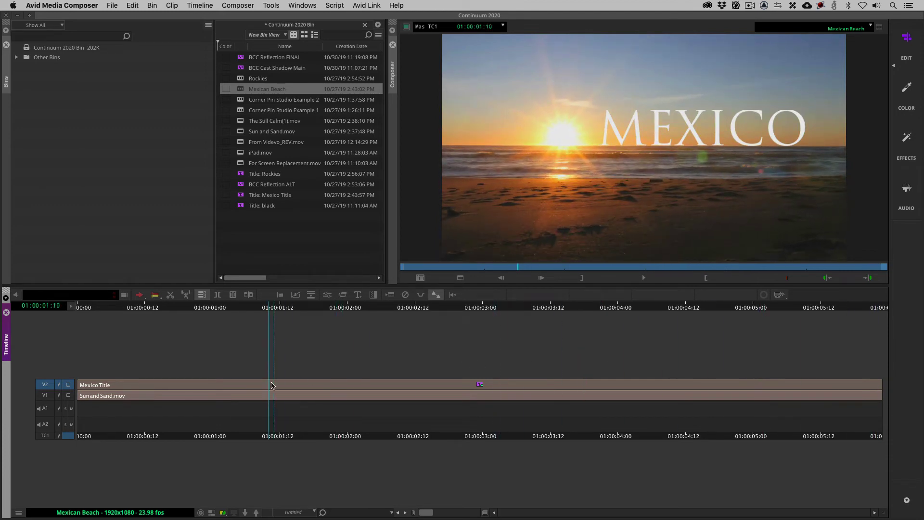
# Search the effects for "optical" and apply BCC Optical Stabilizer to the Sun and Sand.mov clip on V1
pyautogui.press('super+8')
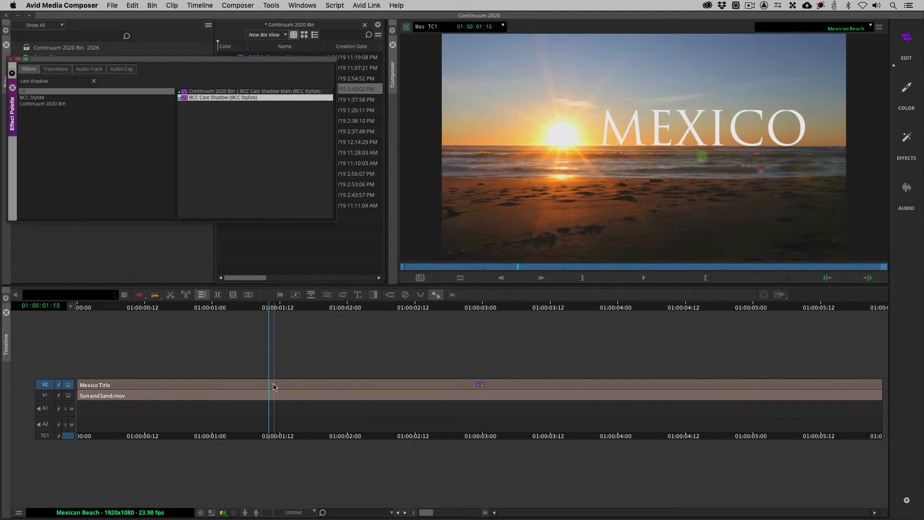
pyautogui.click(95, 81)
pyautogui.write('optical')
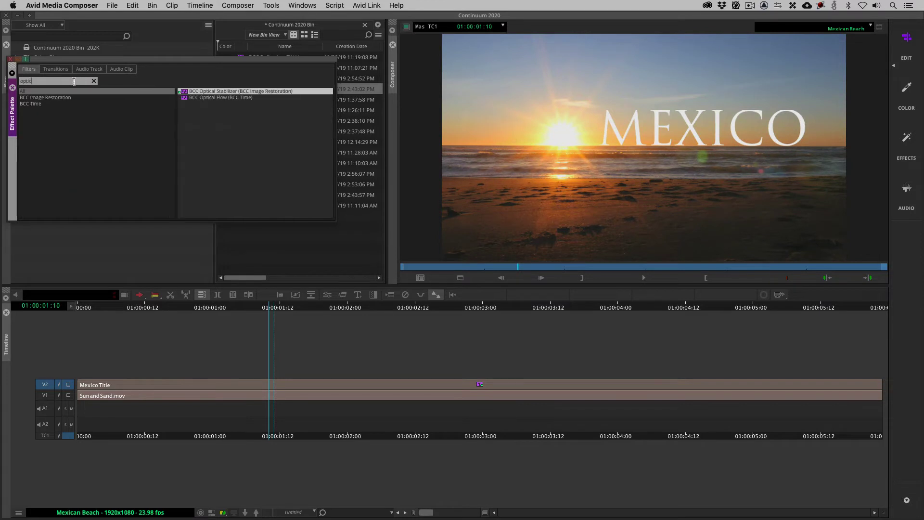
pyautogui.click(202, 92)
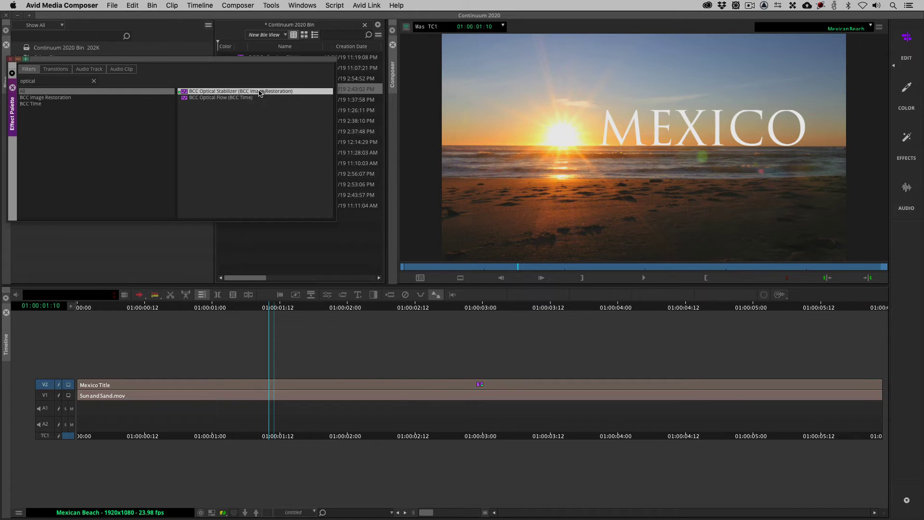
pyautogui.moveTo(259, 93); pyautogui.dragTo(443, 393)
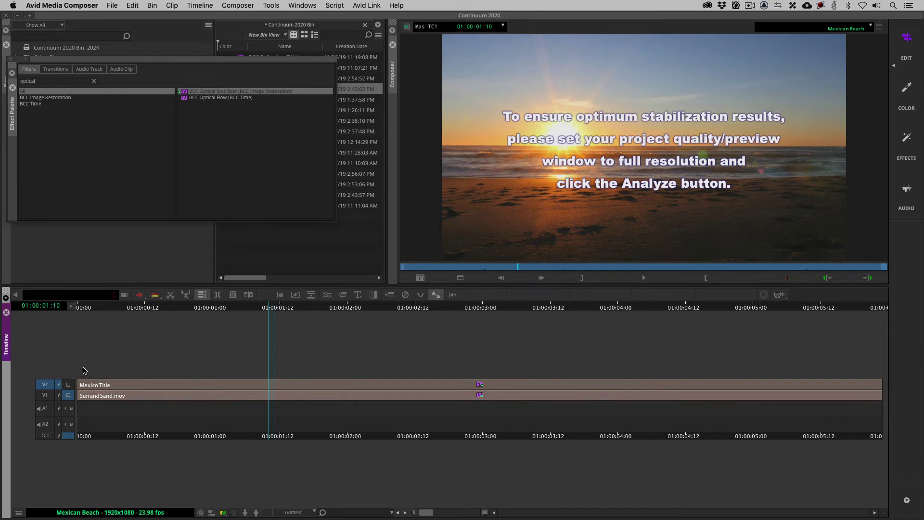
# Set the sequence's video quality to full resolution and run the Optical Stabilizer's Analyze on Sun and Sand.mov
pyautogui.click(223, 512)
pyautogui.click(310, 387)
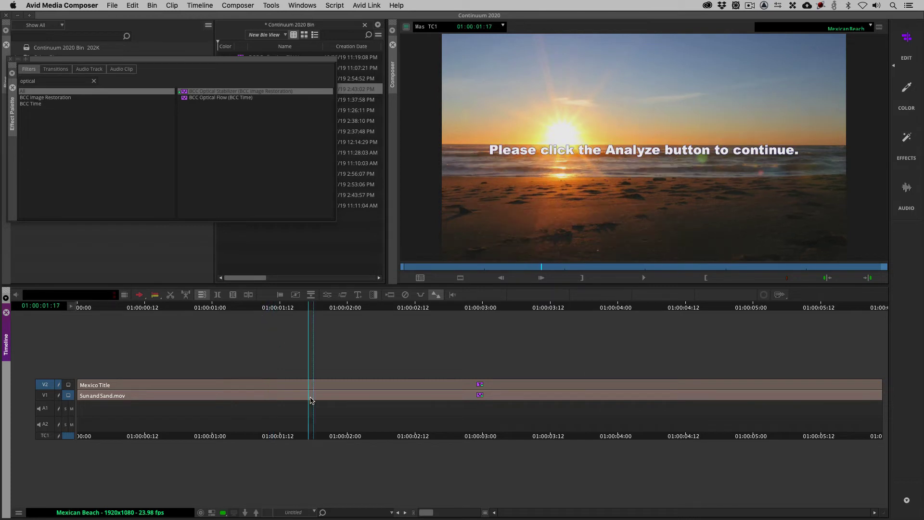
pyautogui.click(312, 396)
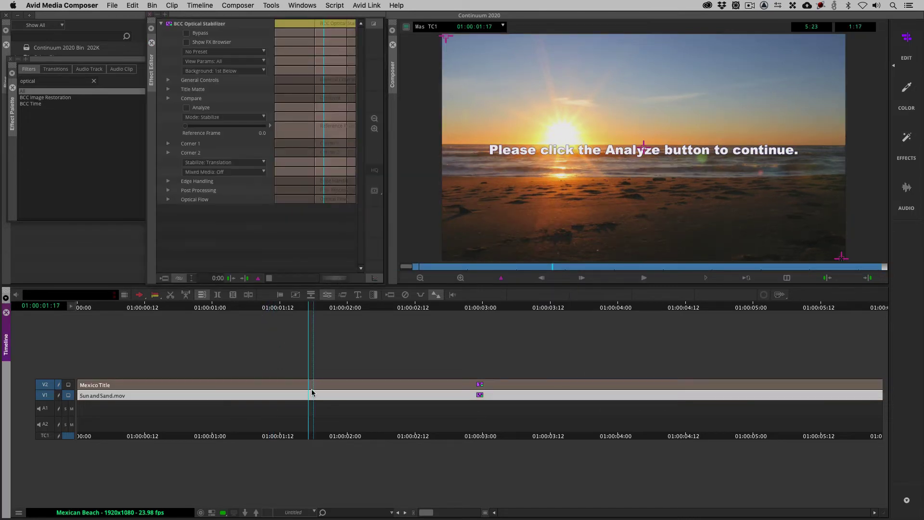
pyautogui.click(192, 108)
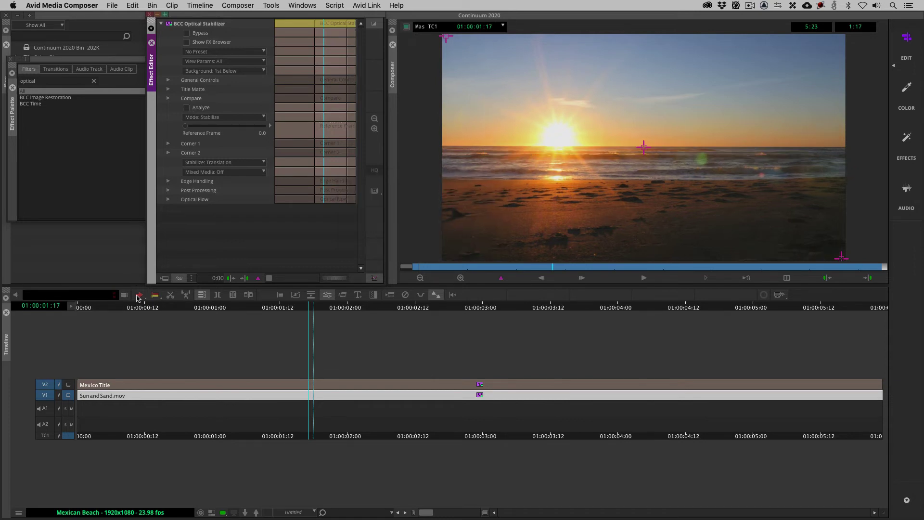
# Play the sequence from its start to check the stabilized background, and close the effect list
pyautogui.click(130, 396)
pyautogui.press('Home')
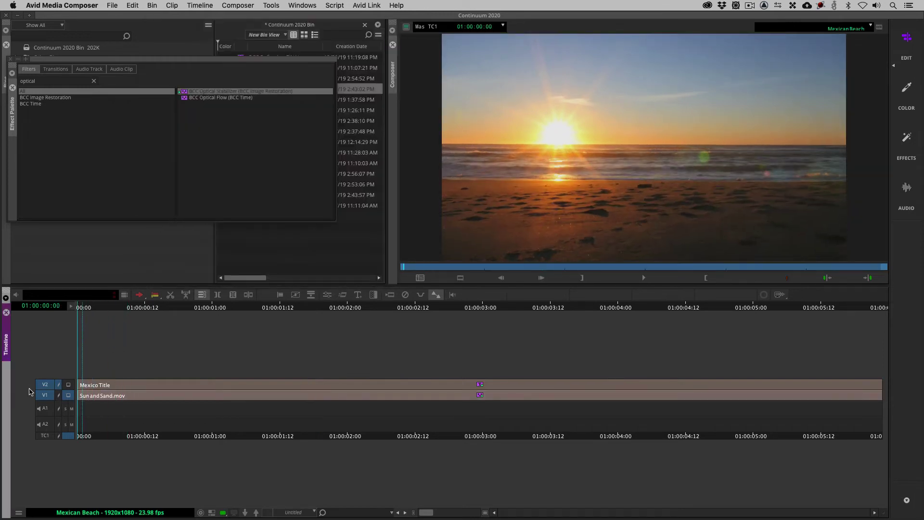
pyautogui.press('space')
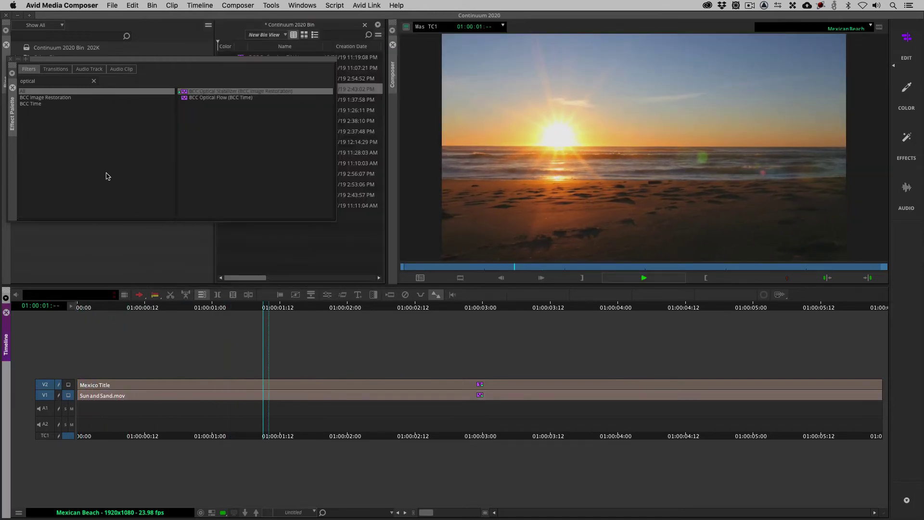
pyautogui.click(10, 59)
pyautogui.press('Home')
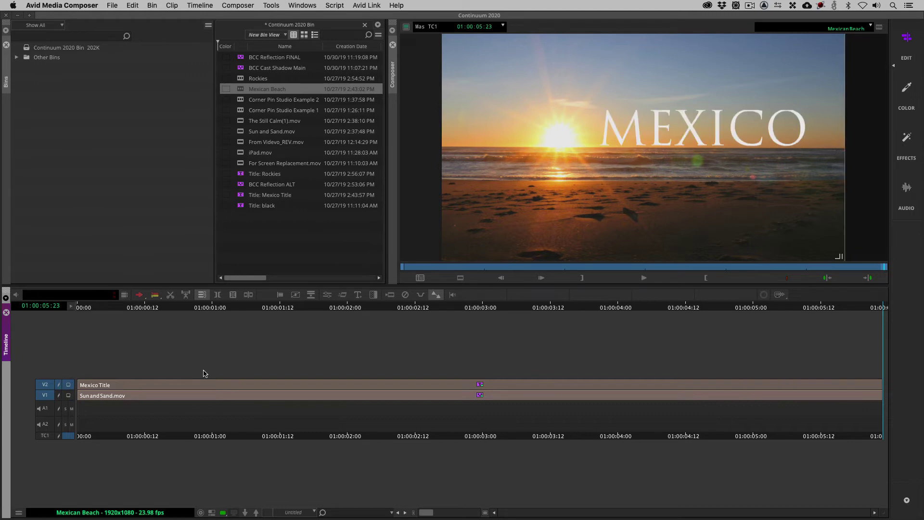
# Search the effects for "reflection" and apply BCC Reflection to the Mexico Title clip on V2
pyautogui.moveTo(270, 380); pyautogui.dragTo(310, 383)
pyautogui.press('super+8')
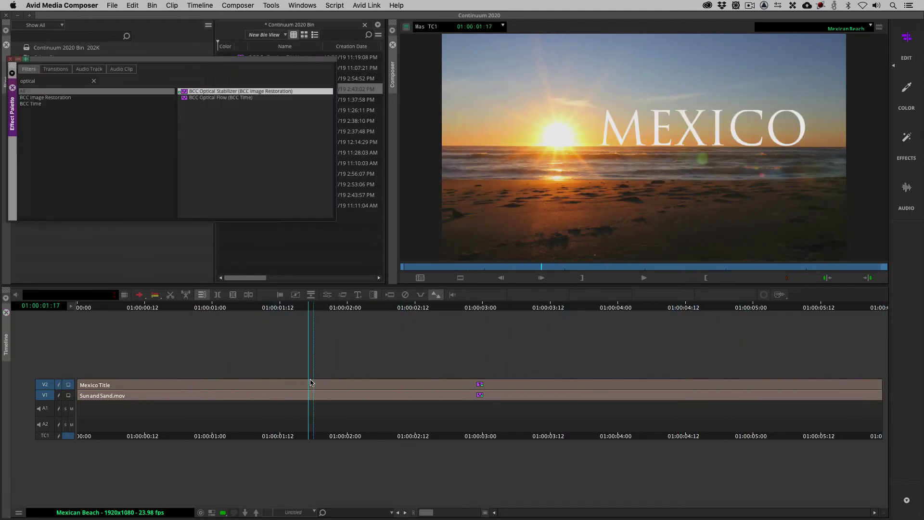
pyautogui.click(93, 81)
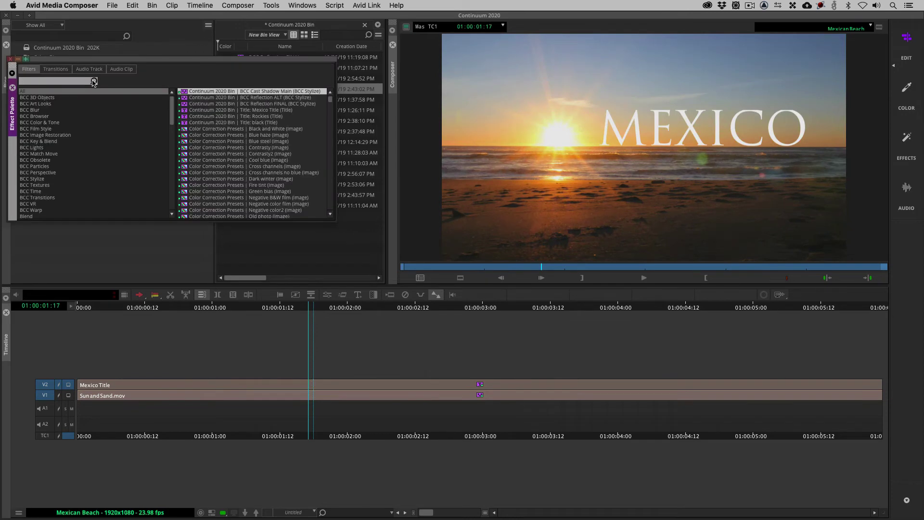
pyautogui.write('reflection')
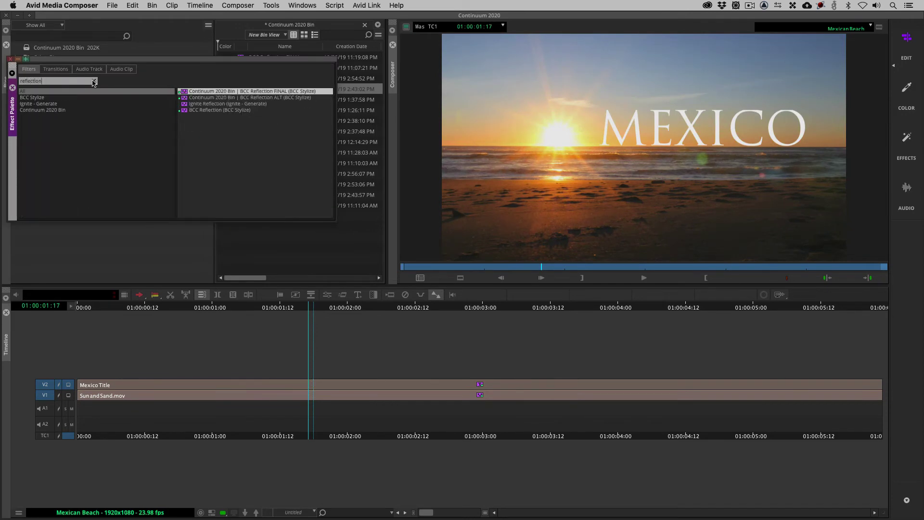
pyautogui.click(231, 111)
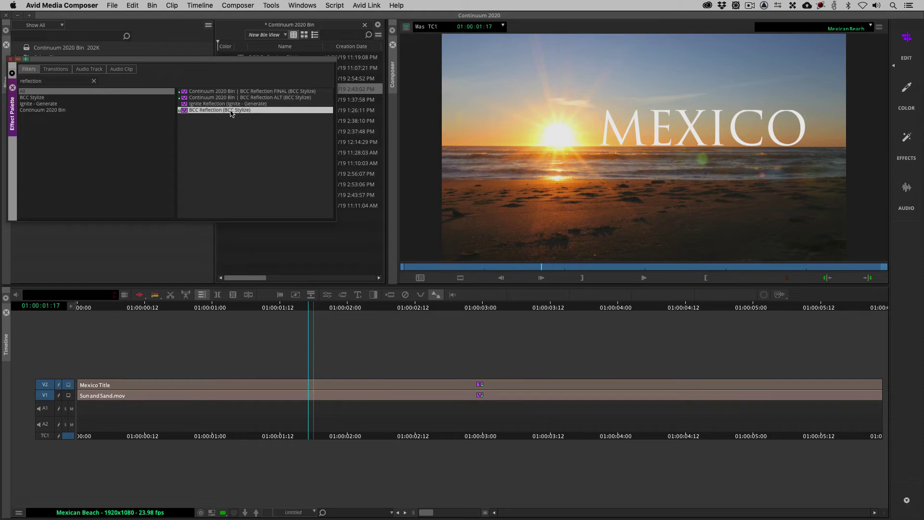
pyautogui.moveTo(232, 112); pyautogui.dragTo(403, 382)
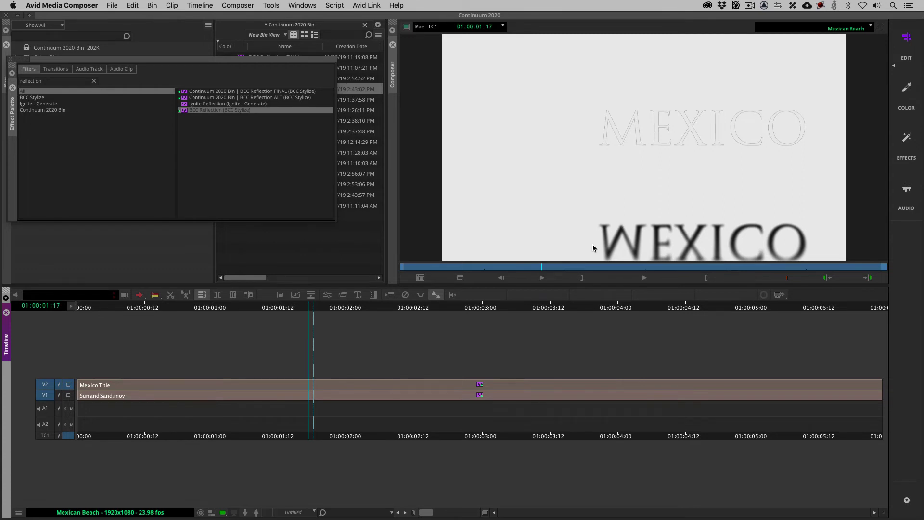
# Open the BCC Reflection settings of the Mexico title and turn on Apply to Title-Matte
pyautogui.press('super+8')
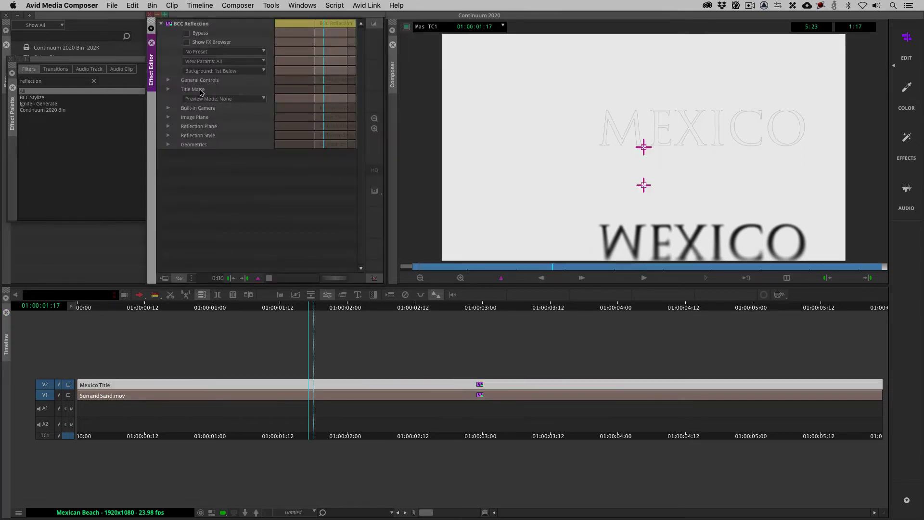
pyautogui.click(169, 89)
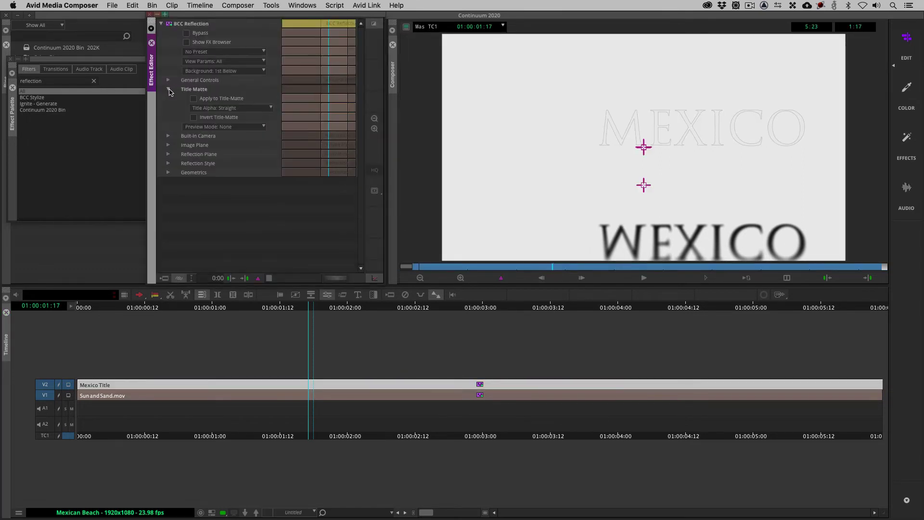
pyautogui.click(194, 99)
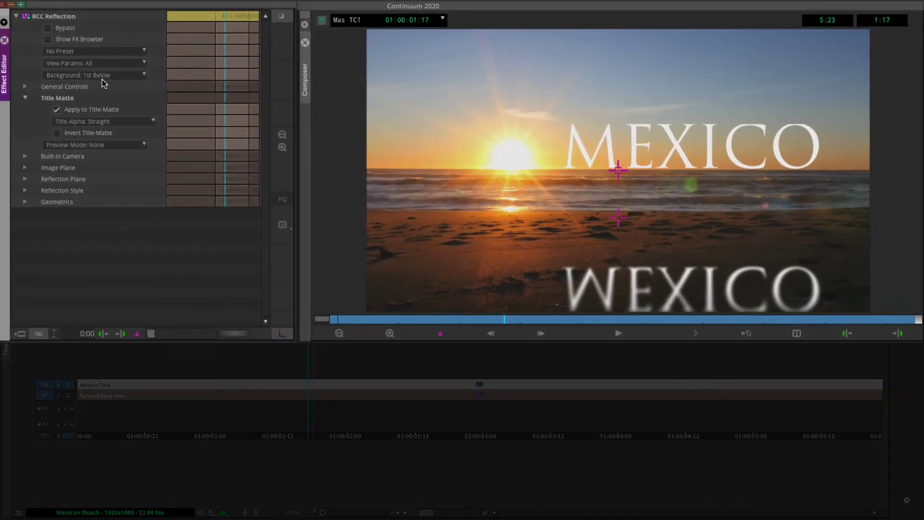
# Preview the reflection plane with Grid Only, and return Preview Mode to None
pyautogui.click(105, 144)
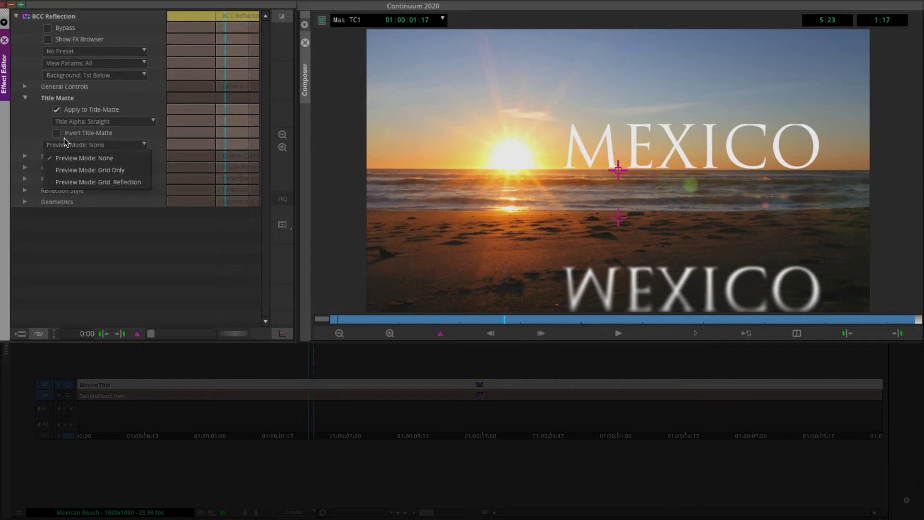
pyautogui.click(111, 168)
pyautogui.click(115, 144)
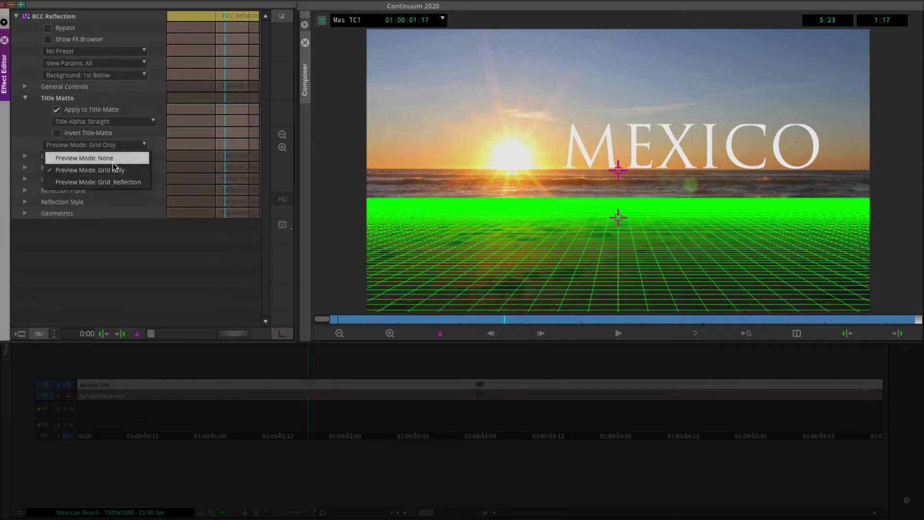
pyautogui.click(114, 159)
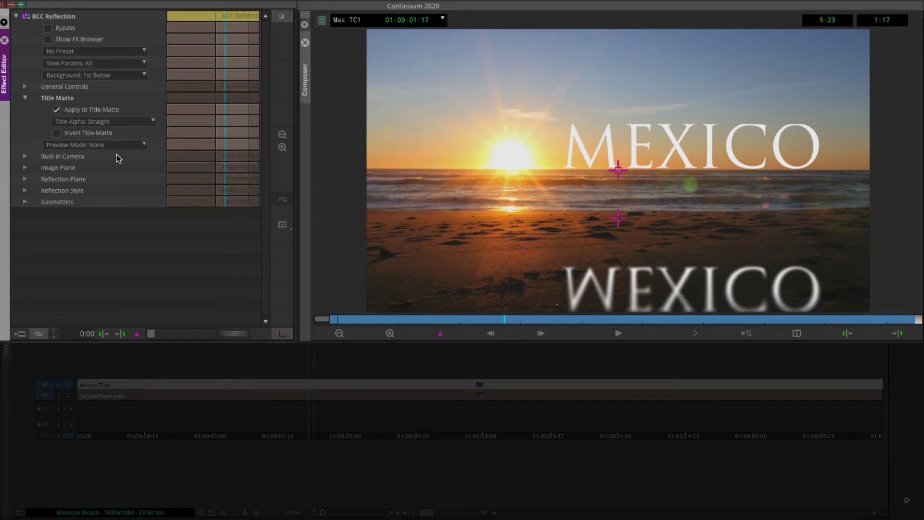
# Turn on Auto-fit Reflection and set the reflection plane's Rotate X to -34.0, Width to 544.29 and Opacity to 50.00
pyautogui.click(26, 179)
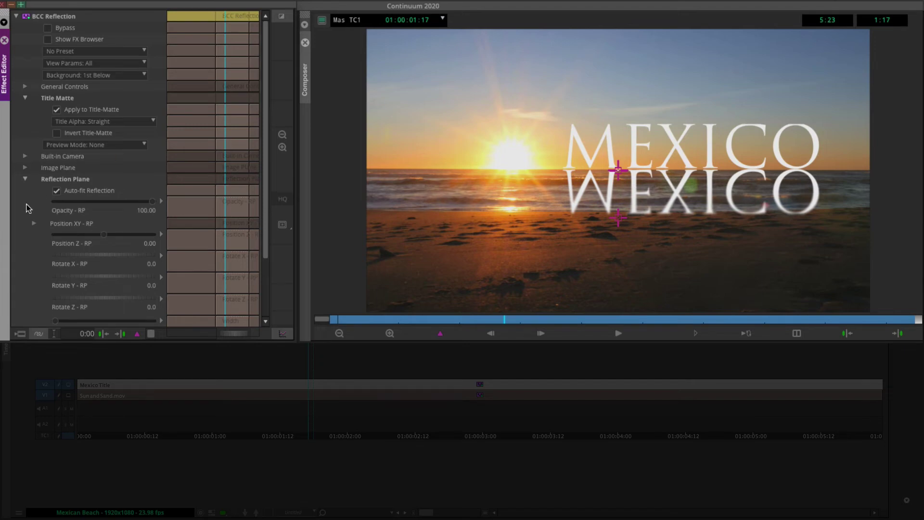
pyautogui.moveTo(103, 254); pyautogui.dragTo(82, 255)
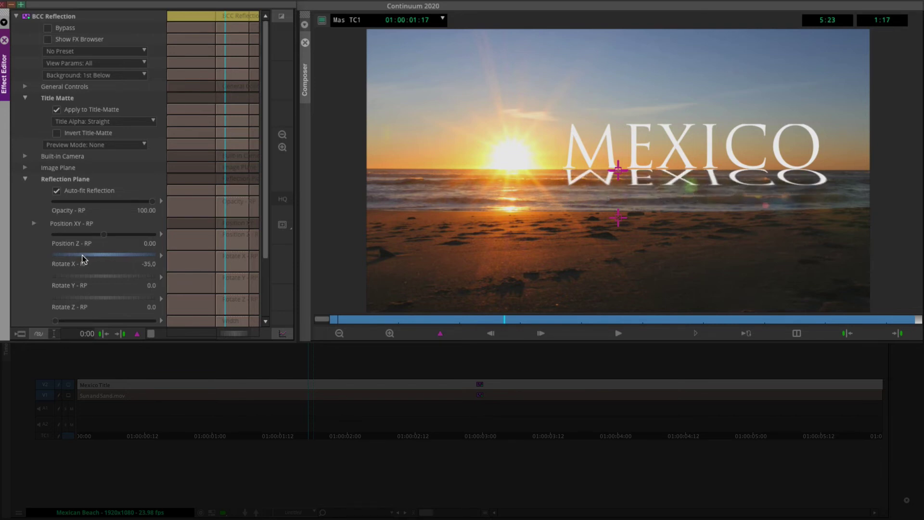
pyautogui.scroll(-2, 26, 265)
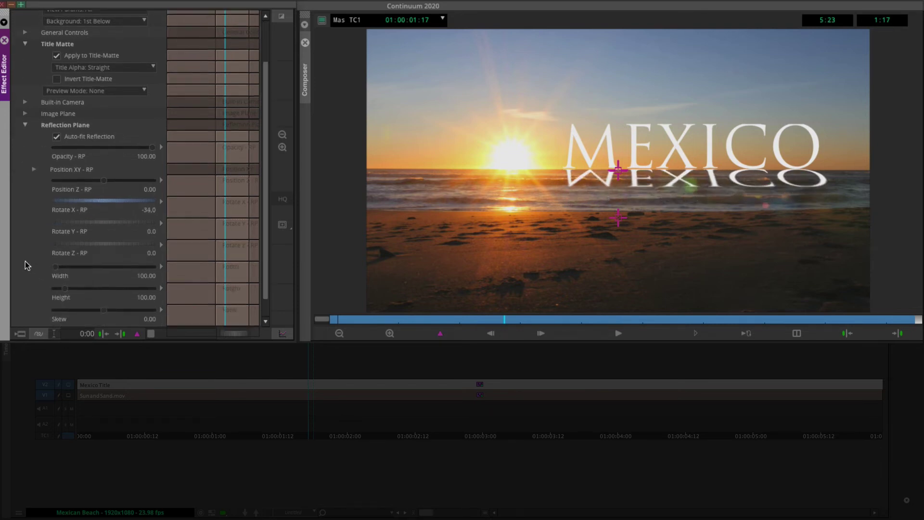
pyautogui.moveTo(60, 267); pyautogui.dragTo(103, 261)
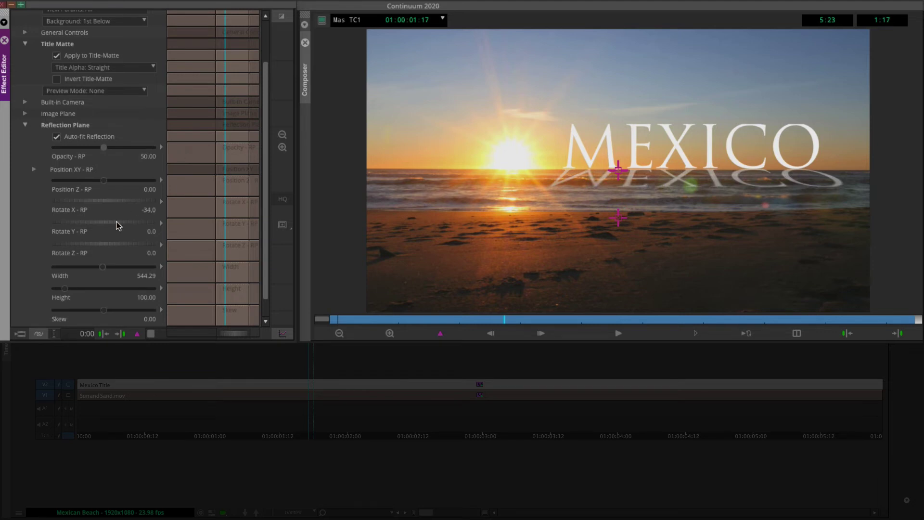
# In Reflection Style, set Softness to 215.19 and try a Ripple Amount of 70.25, finally removing the ripple
pyautogui.scroll(-1, 36, 238)
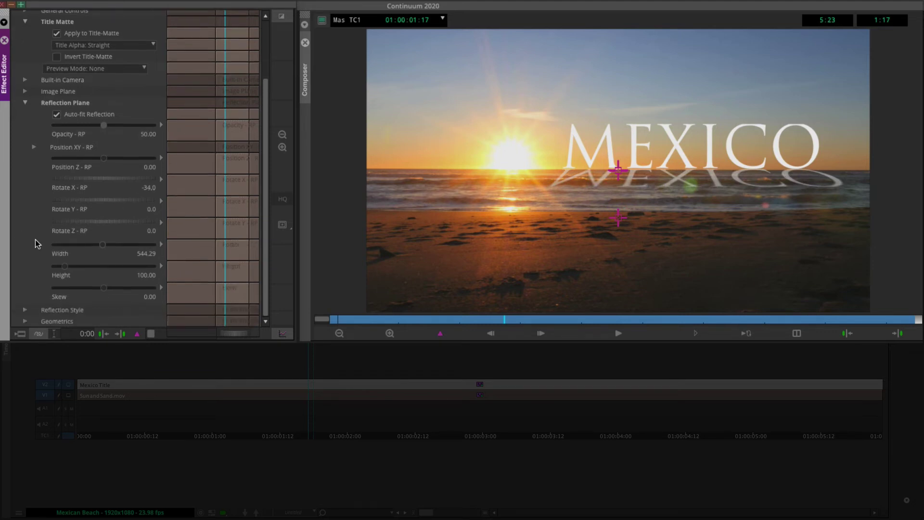
pyautogui.click(25, 311)
pyautogui.scroll(-5, 27, 308)
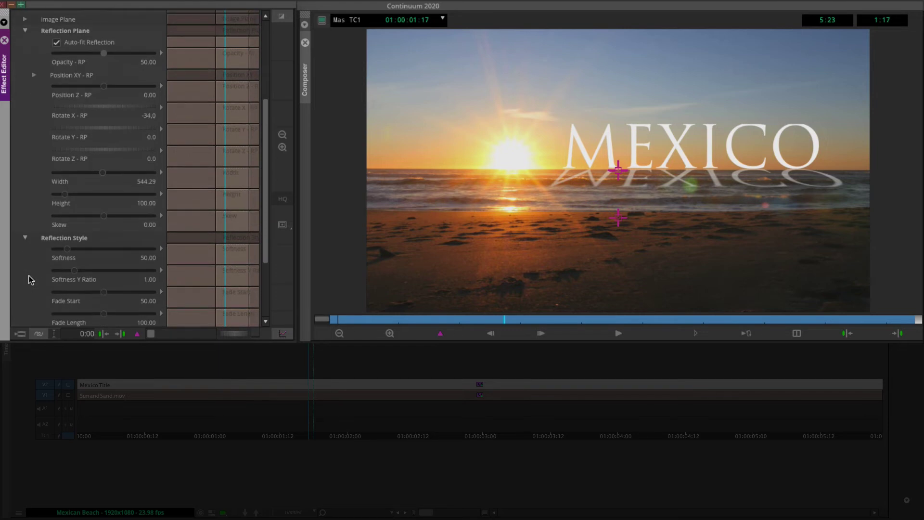
pyautogui.moveTo(67, 195); pyautogui.dragTo(107, 198)
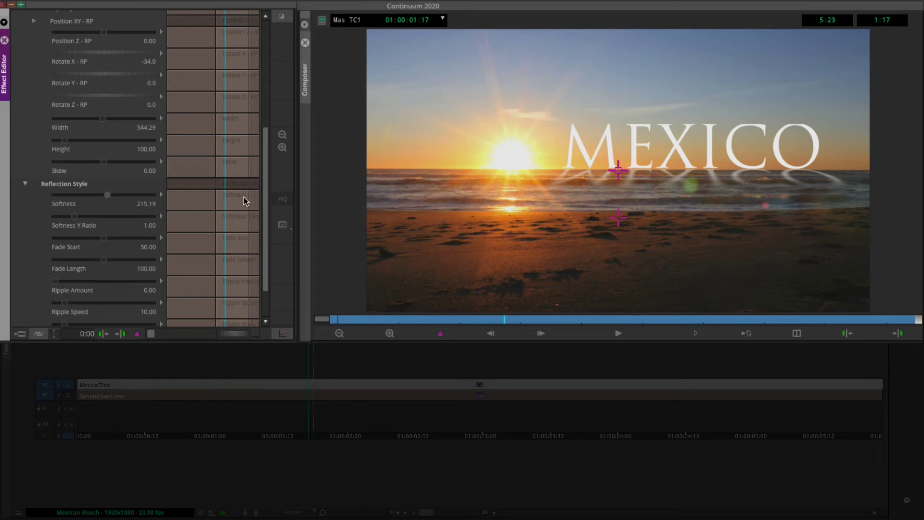
pyautogui.moveTo(262, 186); pyautogui.dragTo(268, 224)
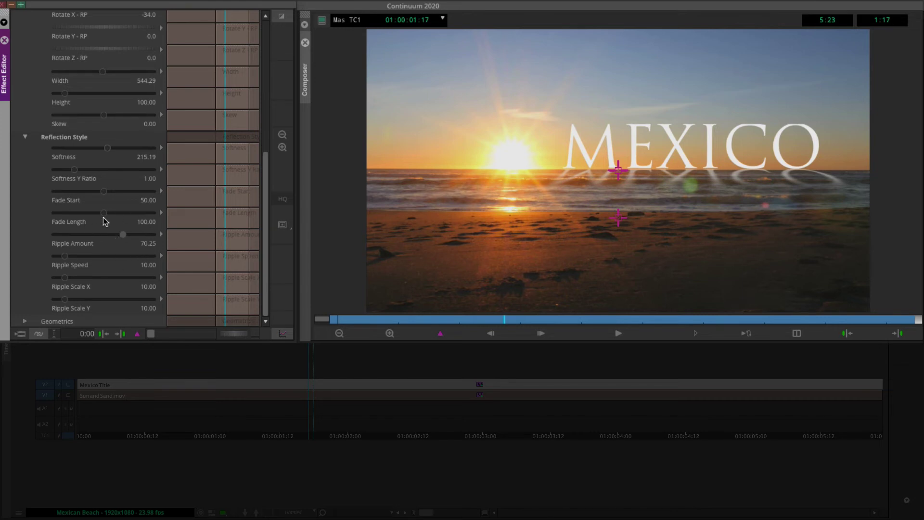
pyautogui.moveTo(122, 234); pyautogui.dragTo(55, 233)
# Reset the BCC Reflection parameters to factory defaults, keeping Apply to Title-Matte on
pyautogui.scroll(10, 31, 219)
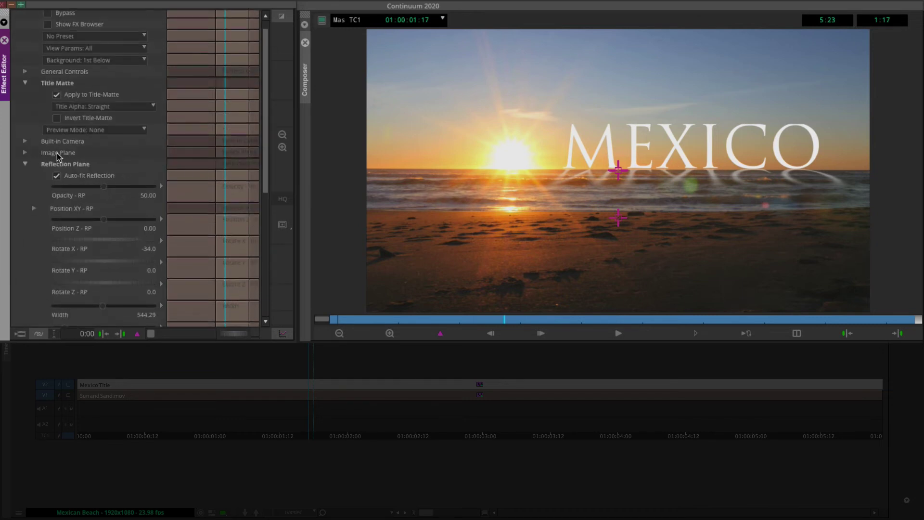
pyautogui.click(73, 37)
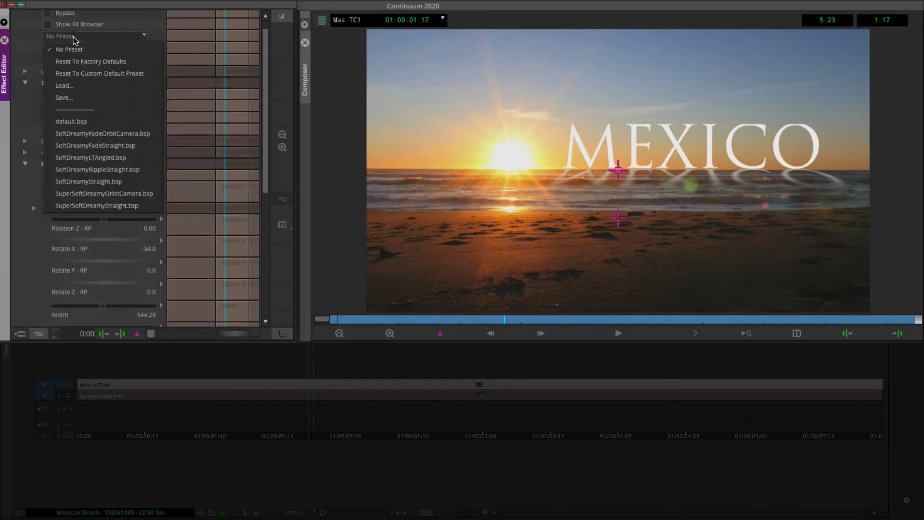
pyautogui.click(78, 65)
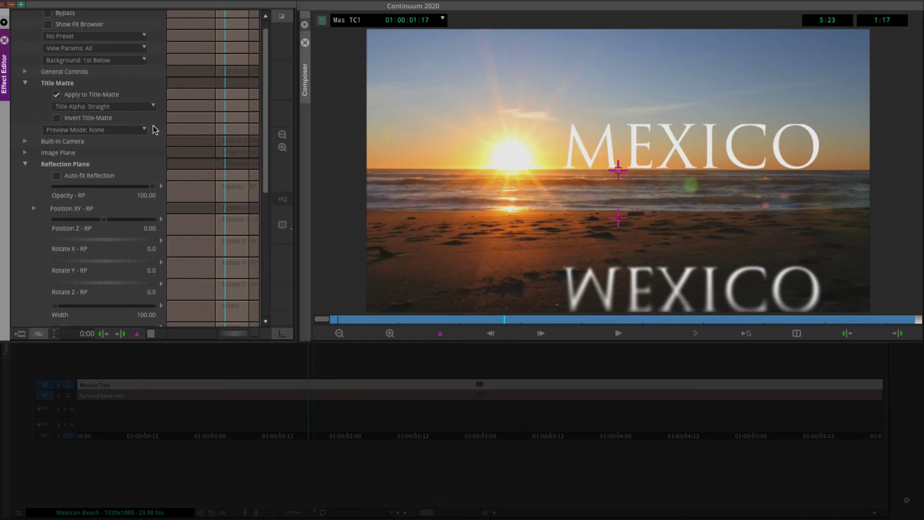
pyautogui.scroll(-8, 29, 259)
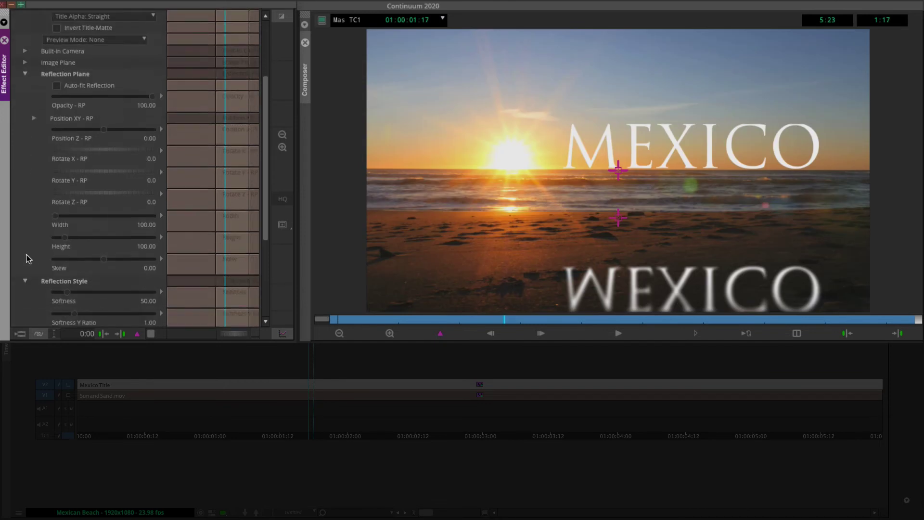
pyautogui.scroll(8, 26, 259)
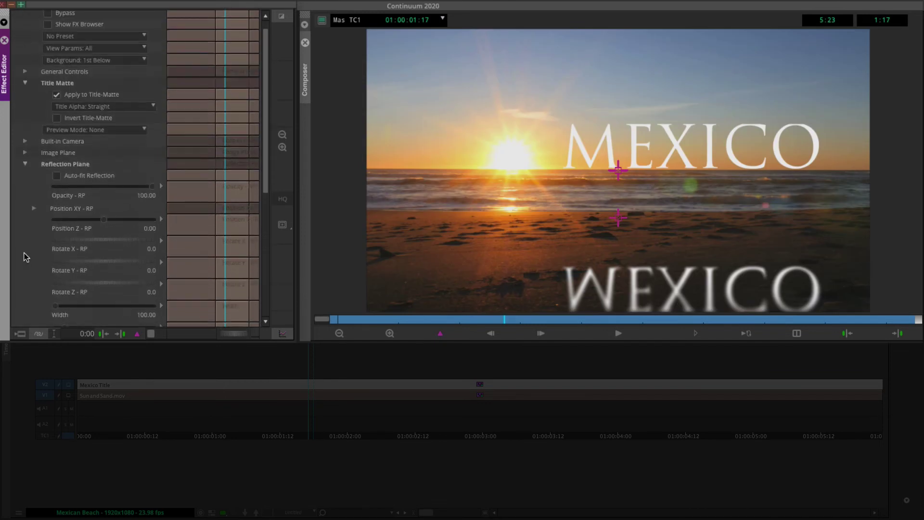
# Try Auto-fit Reflection on and off, and position the reflection manually with a Position XY Y Point of -10.0
pyautogui.click(79, 175)
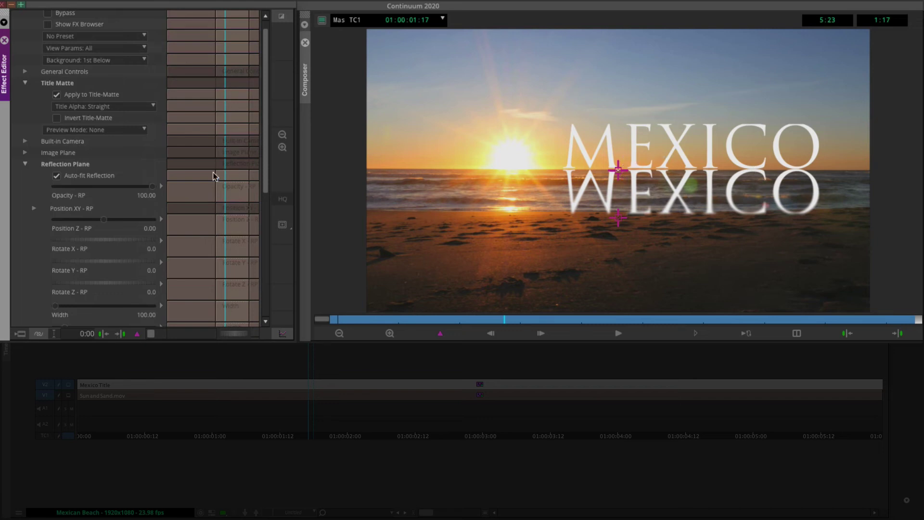
pyautogui.click(82, 175)
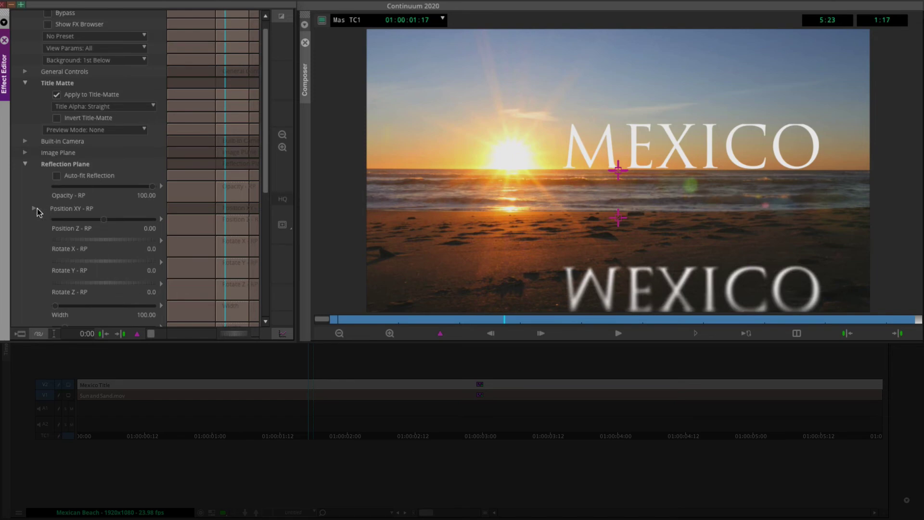
pyautogui.click(33, 209)
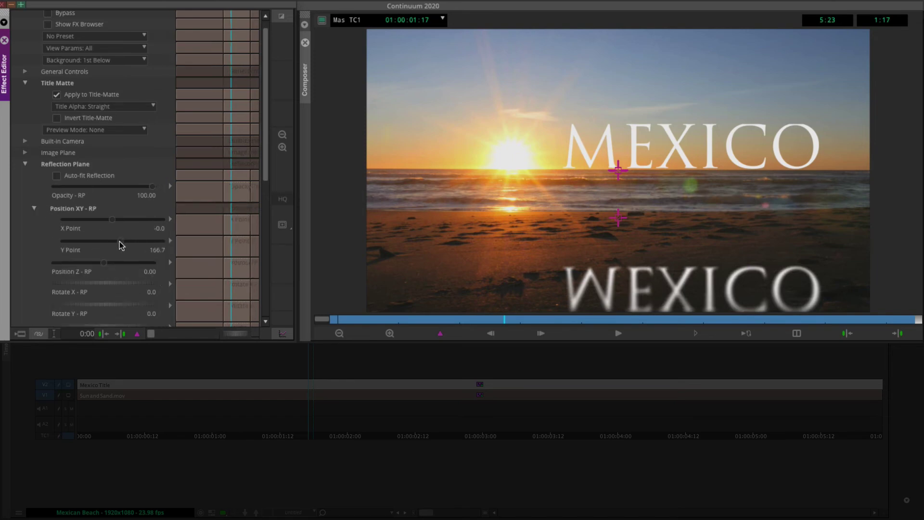
pyautogui.moveTo(119, 241); pyautogui.dragTo(111, 241)
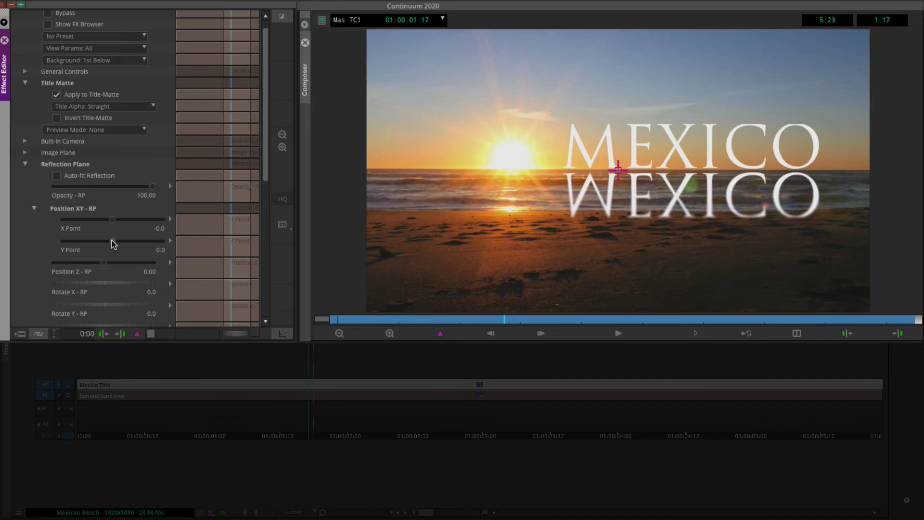
pyautogui.hotkey('ctrl', 'z')
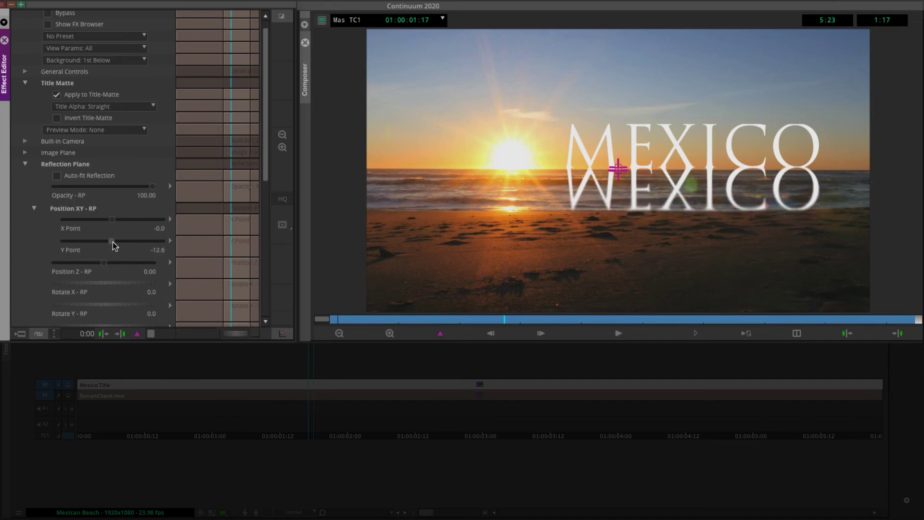
pyautogui.click(113, 241)
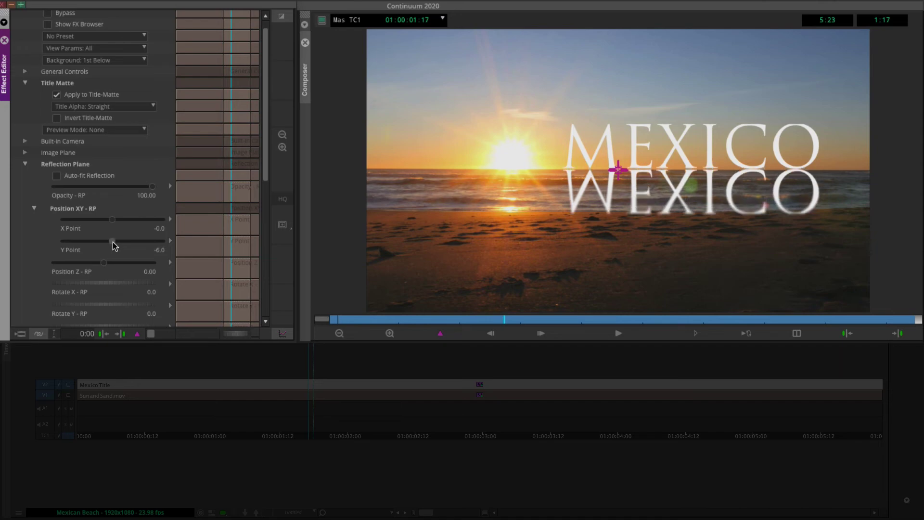
pyautogui.click(112, 241)
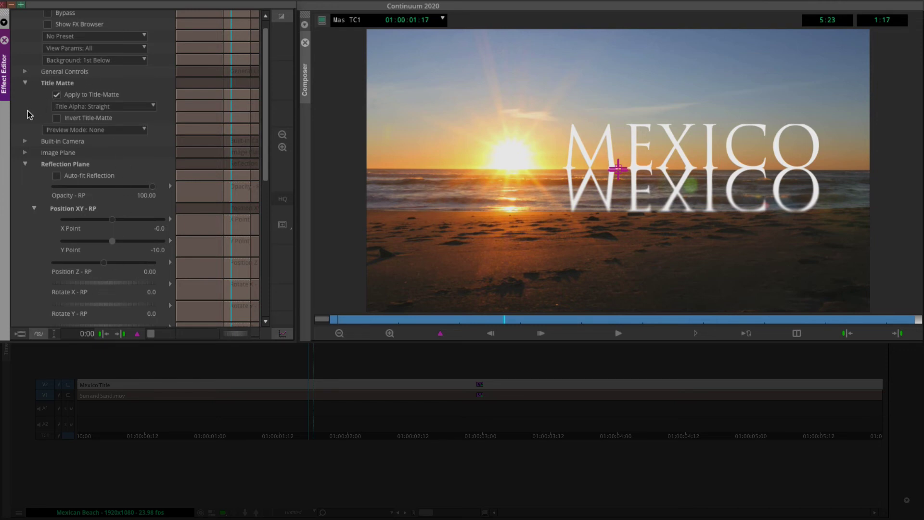
# Reset the reflection effect to factory defaults again and turn Apply to Title-Matte back on
pyautogui.click(59, 37)
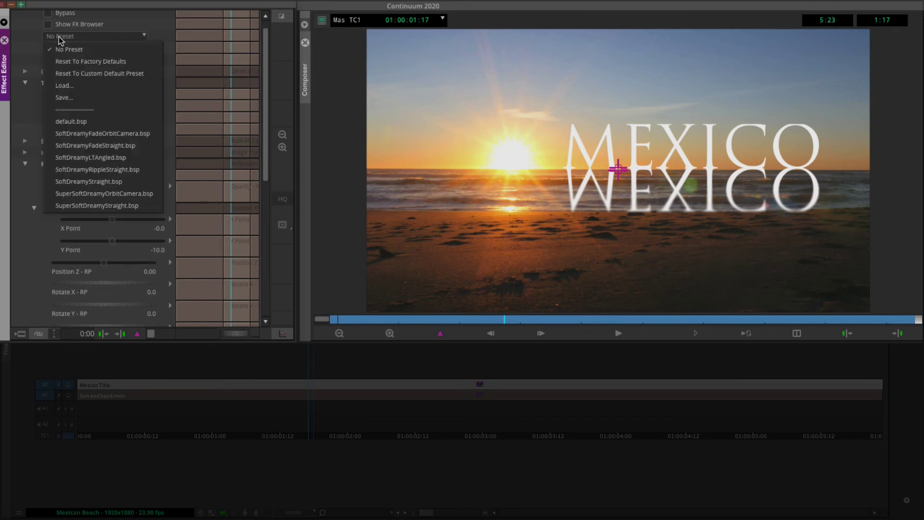
pyautogui.click(72, 62)
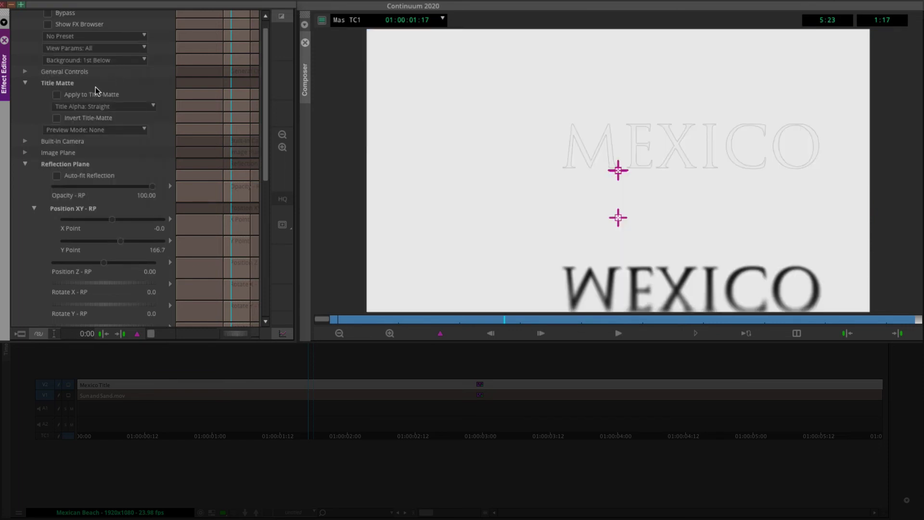
pyautogui.click(69, 96)
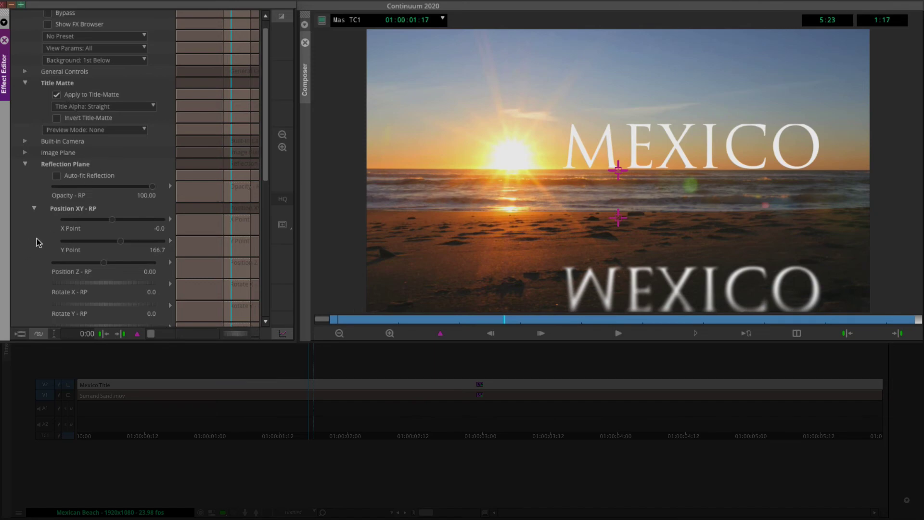
# Set the reflection plane's Rotate X to -34.0, Y Point to 139.1, Width to 538.61 and Height to 164.56
pyautogui.moveTo(119, 242); pyautogui.dragTo(115, 243)
pyautogui.moveTo(97, 283)
pyautogui.mouseDown()
pyautogui.moveTo(75, 289)
pyautogui.moveTo(85, 289)
pyautogui.mouseUp()
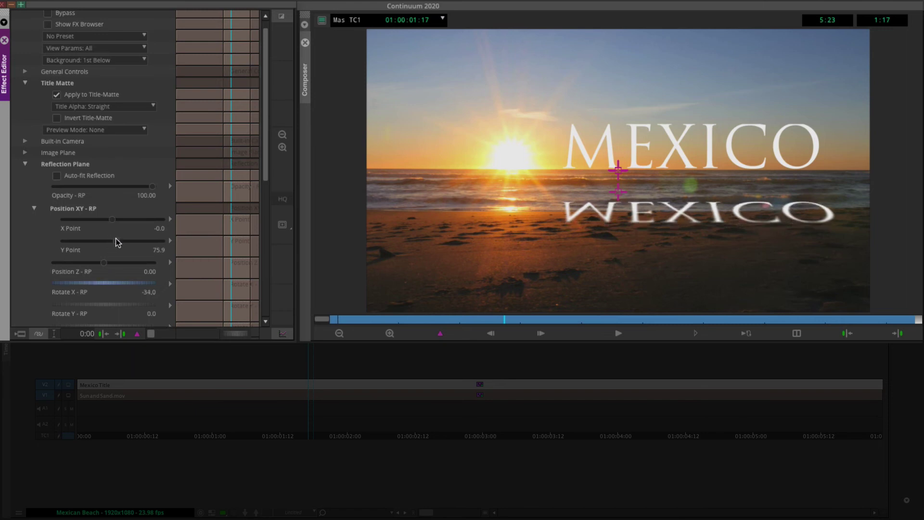
pyautogui.moveTo(118, 242); pyautogui.dragTo(118, 241)
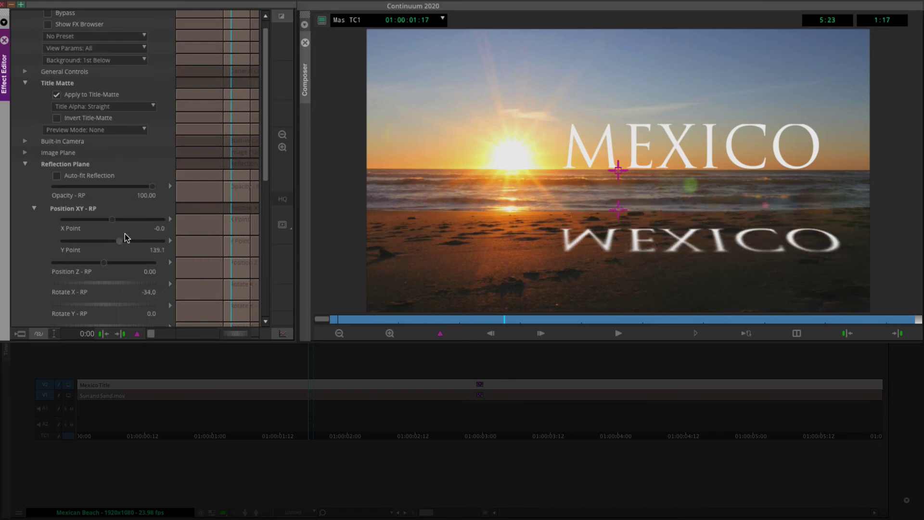
pyautogui.scroll(-5, 29, 249)
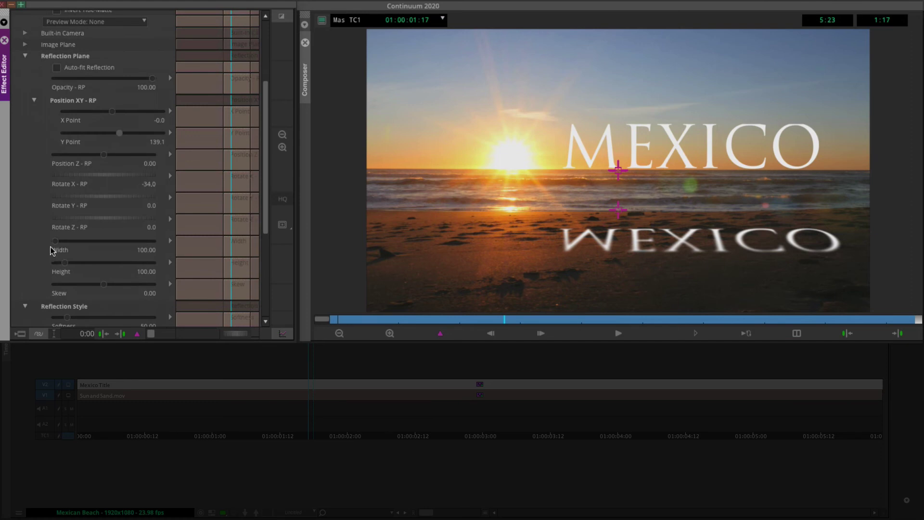
pyautogui.moveTo(55, 240); pyautogui.dragTo(73, 262)
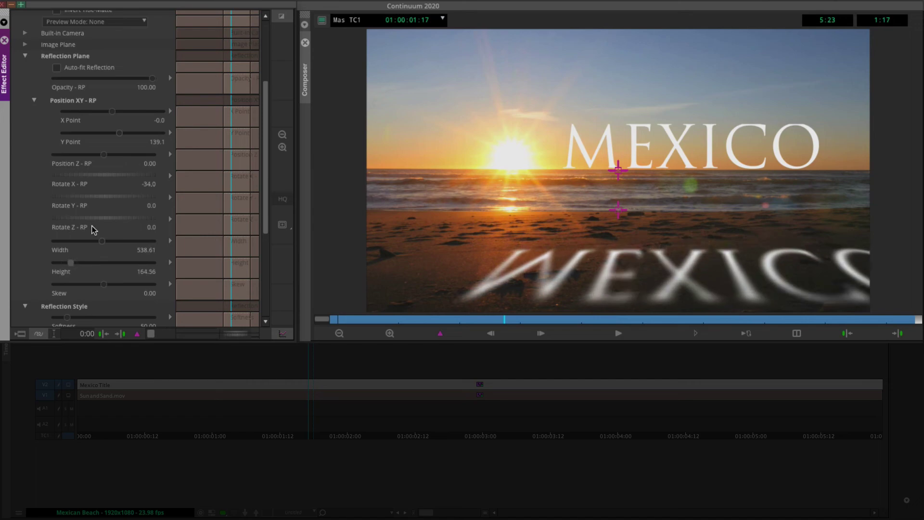
# Set the reflection's Y Point to 88.5, Opacity to 30.00 and Softness to 65.82
pyautogui.moveTo(120, 133); pyautogui.dragTo(117, 134)
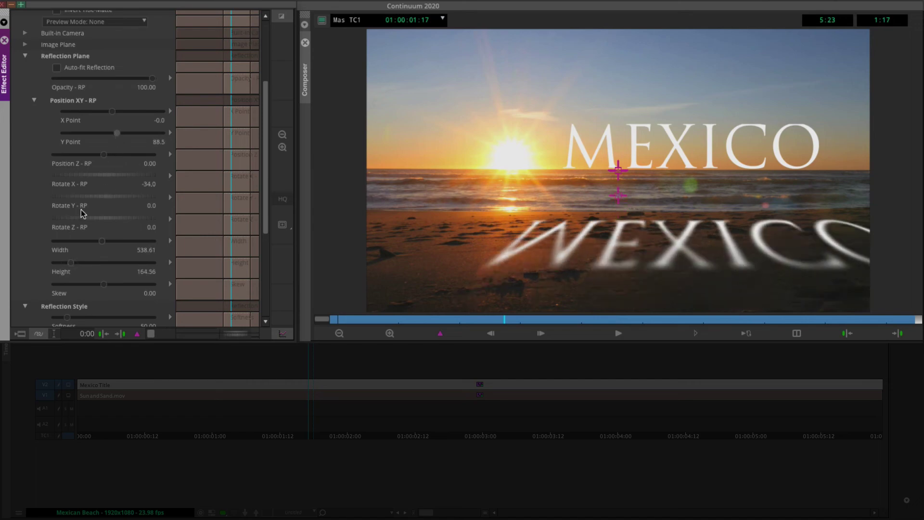
pyautogui.keyDown('alt'); pyautogui.click(153, 78); pyautogui.keyUp('alt')
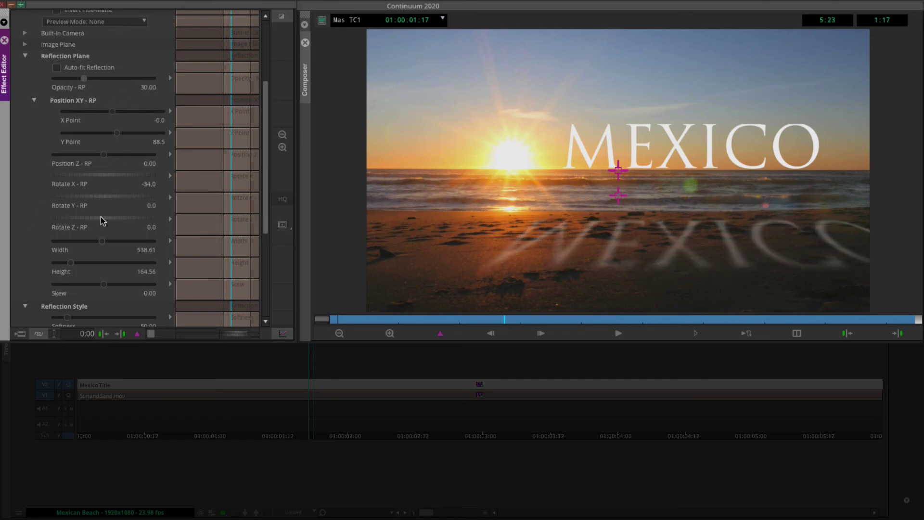
pyautogui.scroll(-3, 31, 258)
pyautogui.scroll(-2, 30, 258)
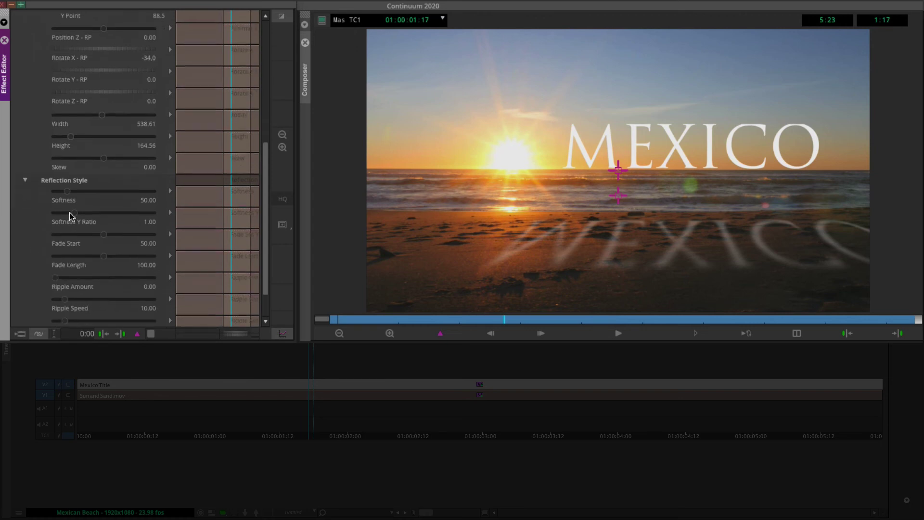
pyautogui.moveTo(67, 191)
pyautogui.mouseDown()
pyautogui.moveTo(83, 191)
pyautogui.moveTo(71, 200)
pyautogui.mouseUp()
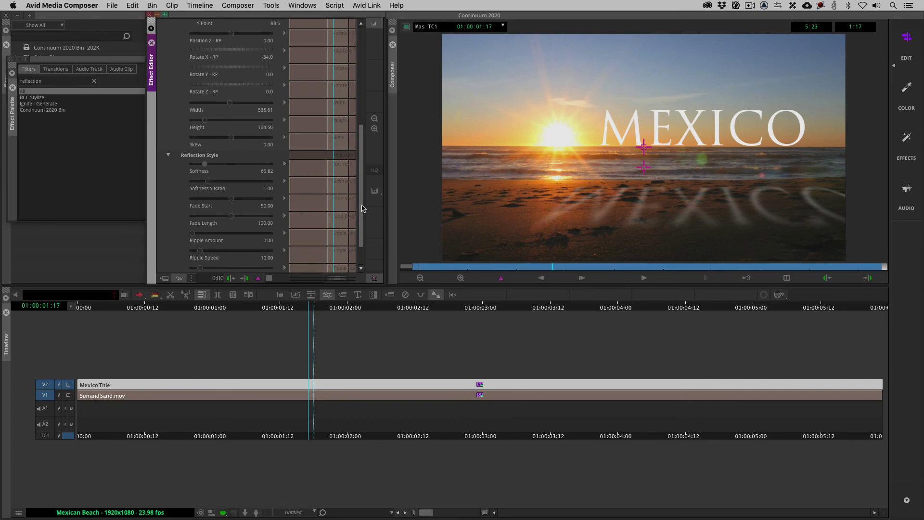
pyautogui.moveTo(364, 208); pyautogui.dragTo(362, 79)
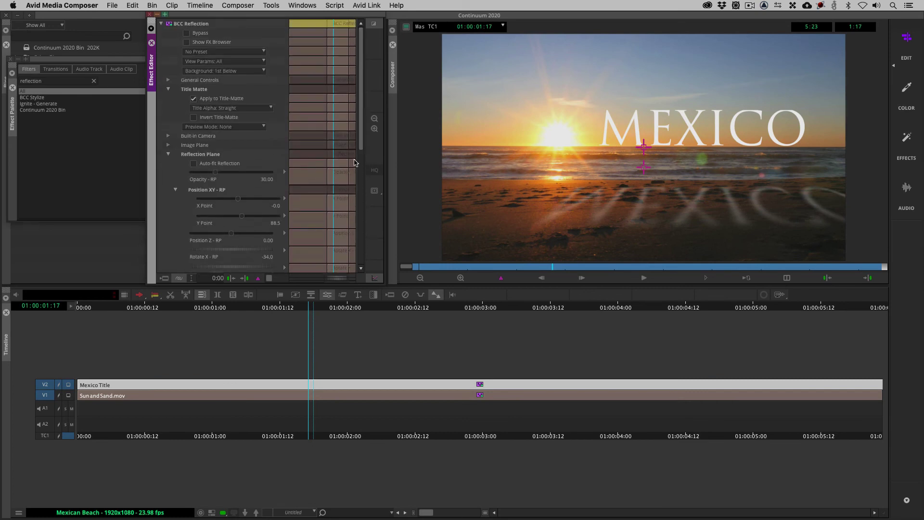
# Play and scrub through the Mexican Beach sequence to review the title's reflection on the sand
pyautogui.click(322, 379)
pyautogui.moveTo(305, 393); pyautogui.dragTo(221, 380)
pyautogui.press('space')
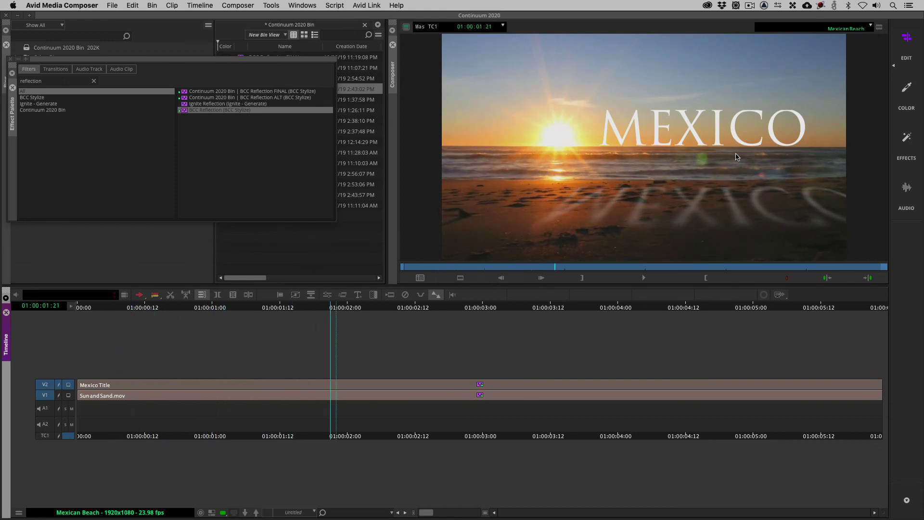
pyautogui.moveTo(705, 391); pyautogui.dragTo(435, 392)
# Close the Effect Palette, load Title: Mexico Title from the bin, patch its source track to V2 and replace the title clip
pyautogui.click(9, 58)
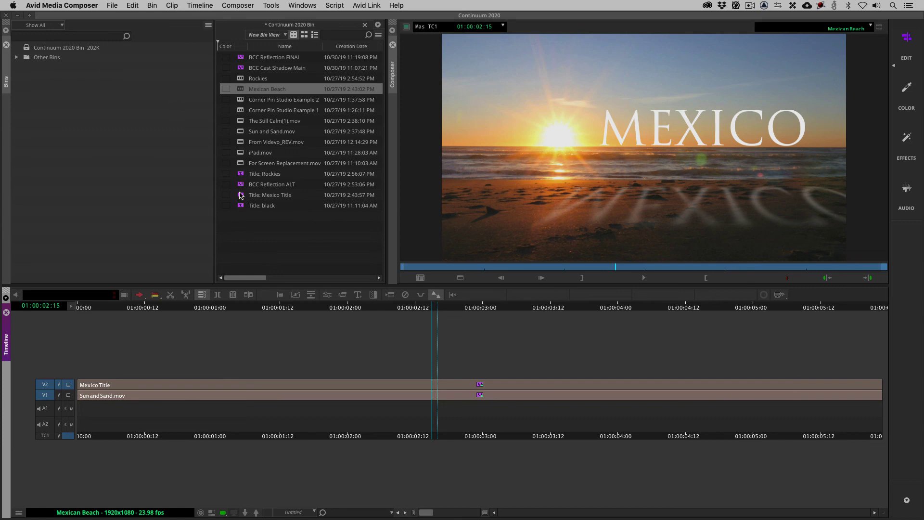
pyautogui.doubleClick(242, 194)
pyautogui.click(338, 390)
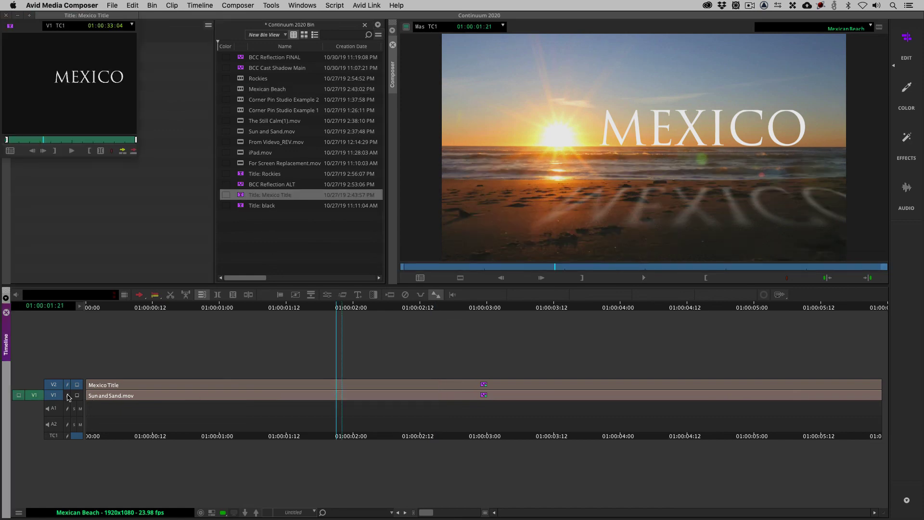
pyautogui.moveTo(34, 395); pyautogui.dragTo(34, 385)
pyautogui.click(362, 392)
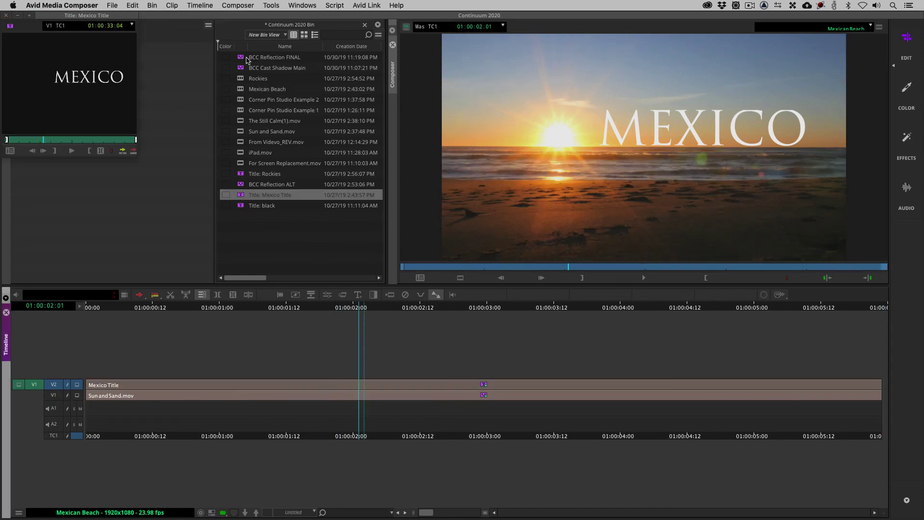
# Apply the saved BCC Reflection FINAL effect to the Mexico Title clip on V2 and scrub back to check it
pyautogui.moveTo(243, 61); pyautogui.dragTo(456, 379)
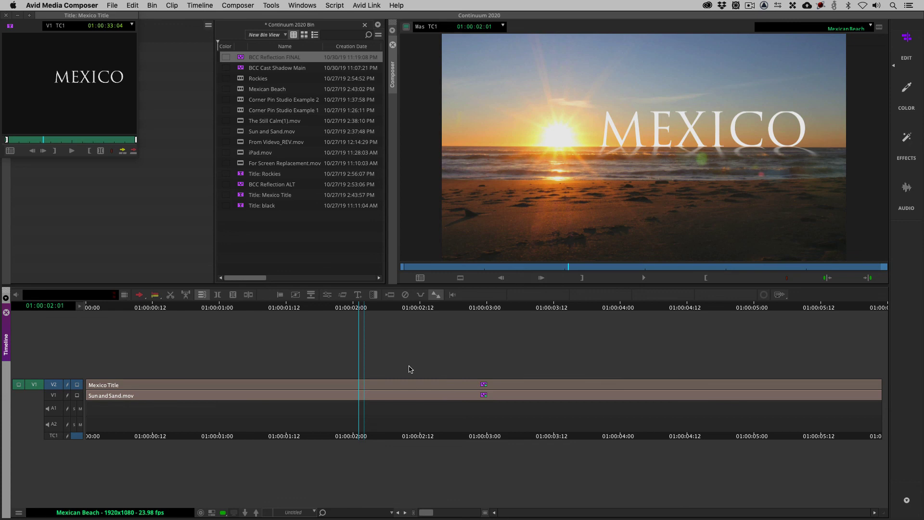
pyautogui.click(333, 399)
pyautogui.moveTo(333, 399); pyautogui.dragTo(241, 398)
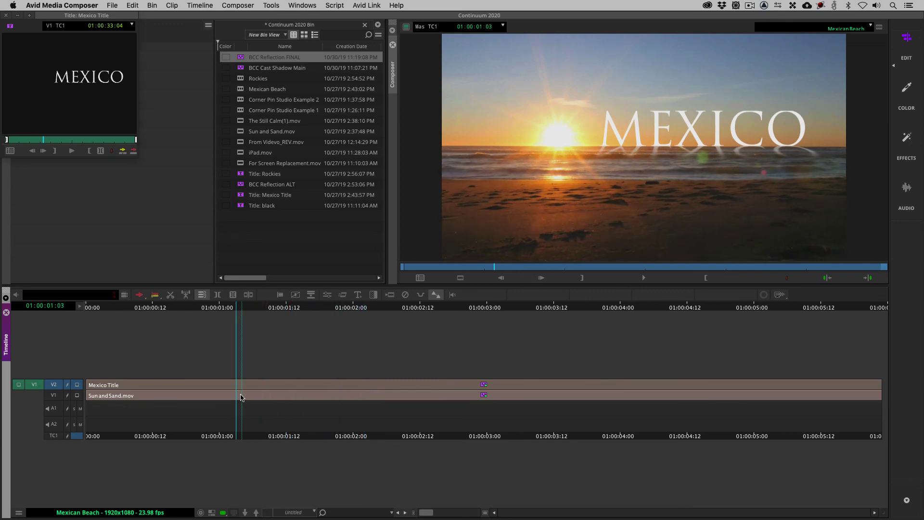
# Play the Mexican Beach sequence from its start to review the rippling water reflection
pyautogui.press('super+8')
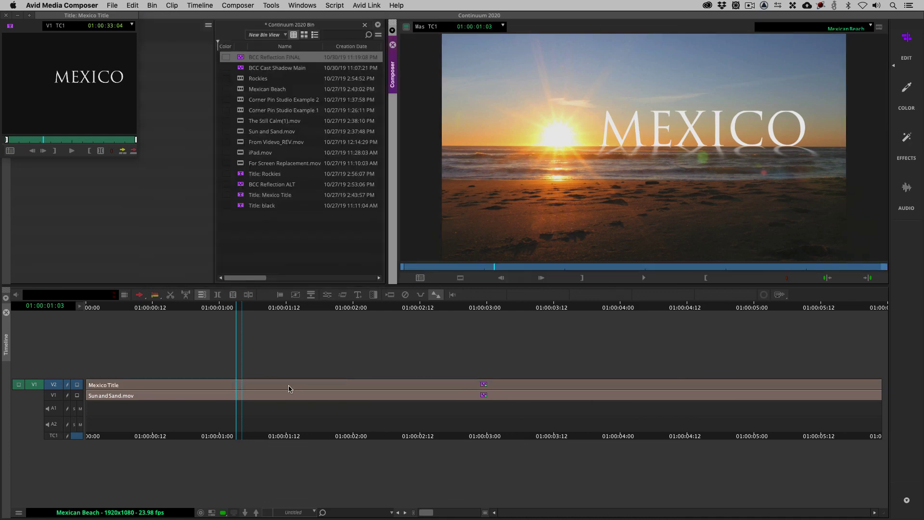
pyautogui.moveTo(289, 388); pyautogui.dragTo(1, 382)
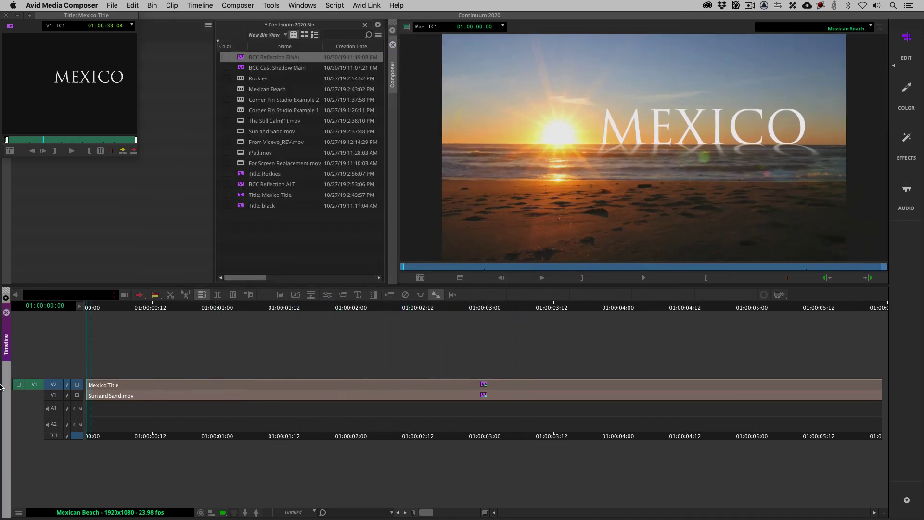
pyautogui.press('space')
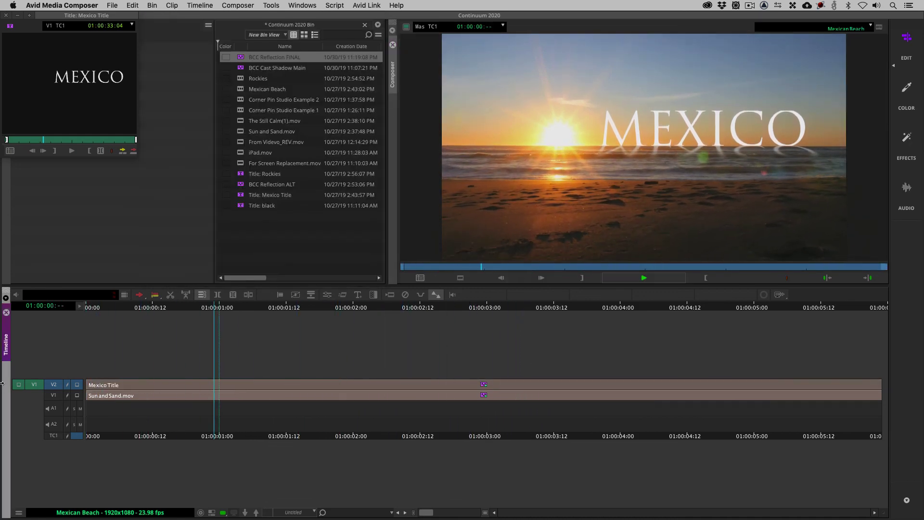